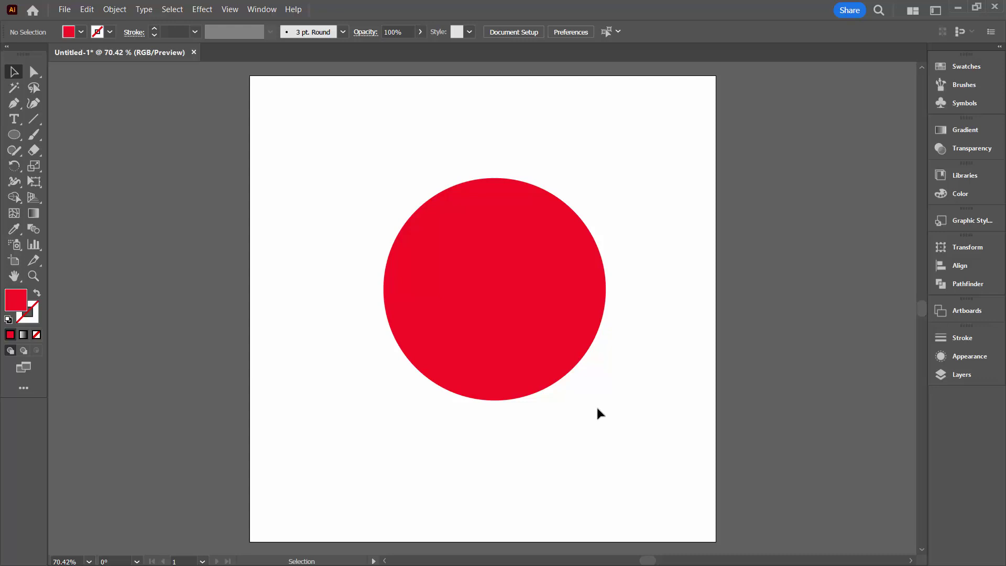
Draw a vertical line through the red circle with a black 0.75 pt stroke.
{"action": "left_click", "coordinate": [35, 119]}
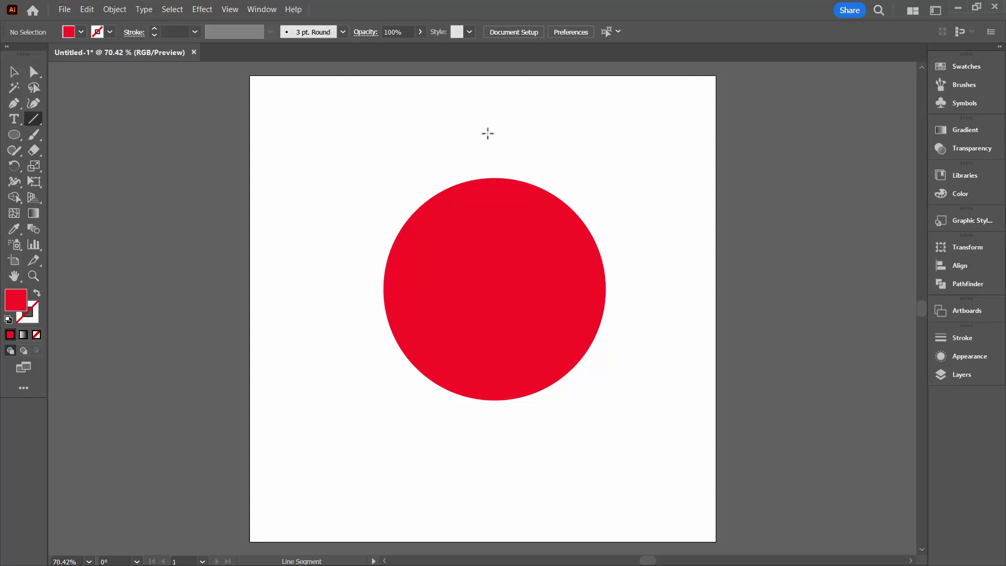
{"action": "mouse_move", "coordinate": [495, 130]}
{"action": "left_mouse_down"}
{"action": "mouse_move", "coordinate": [514, 178]}
{"action": "mouse_move", "coordinate": [516, 488]}
{"action": "left_mouse_up"}
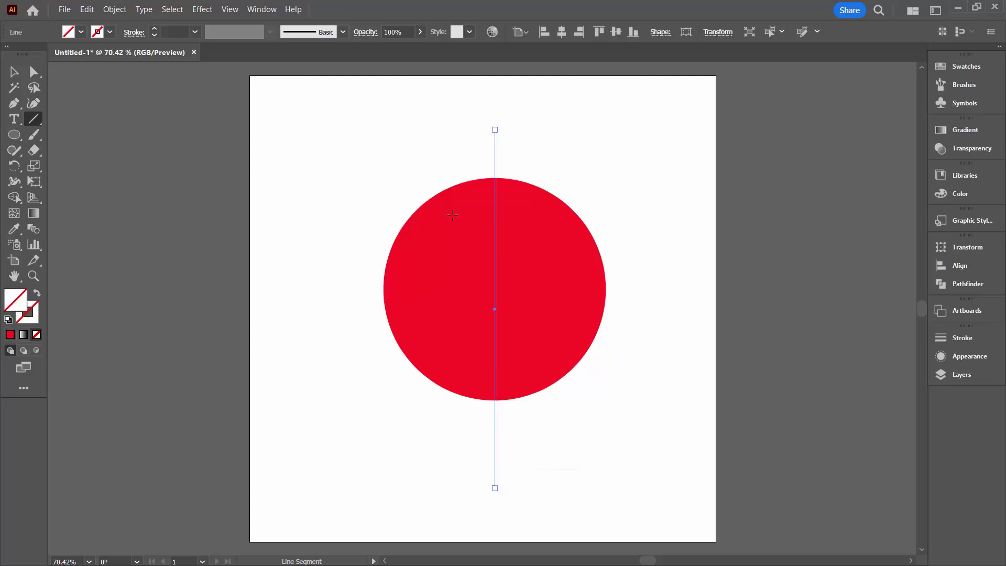
{"action": "left_click", "coordinate": [155, 29]}
{"action": "left_click", "coordinate": [154, 29]}
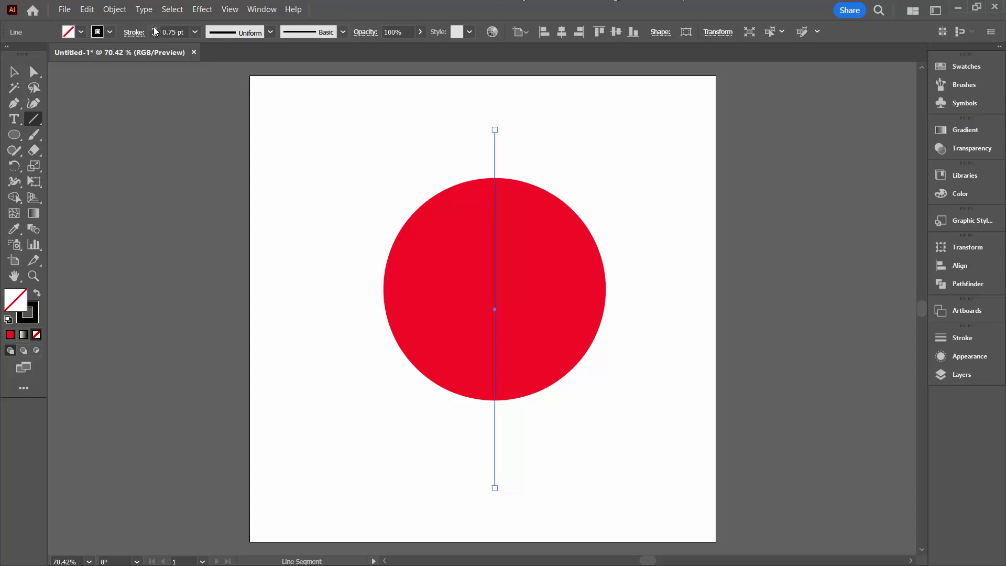
Select the circle and line together and align them with Vertical Align Center.
{"action": "left_click", "coordinate": [14, 74]}
{"action": "left_click", "coordinate": [296, 125]}
{"action": "left_click_drag", "start_coordinate": [317, 131], "coordinate": [622, 404]}
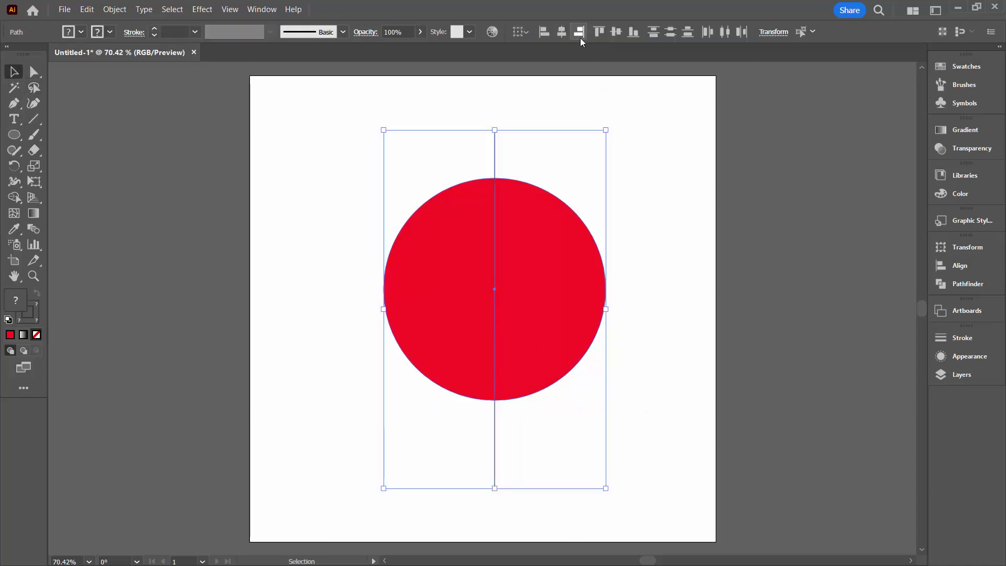
{"action": "left_click", "coordinate": [618, 31]}
{"action": "left_click", "coordinate": [648, 193]}
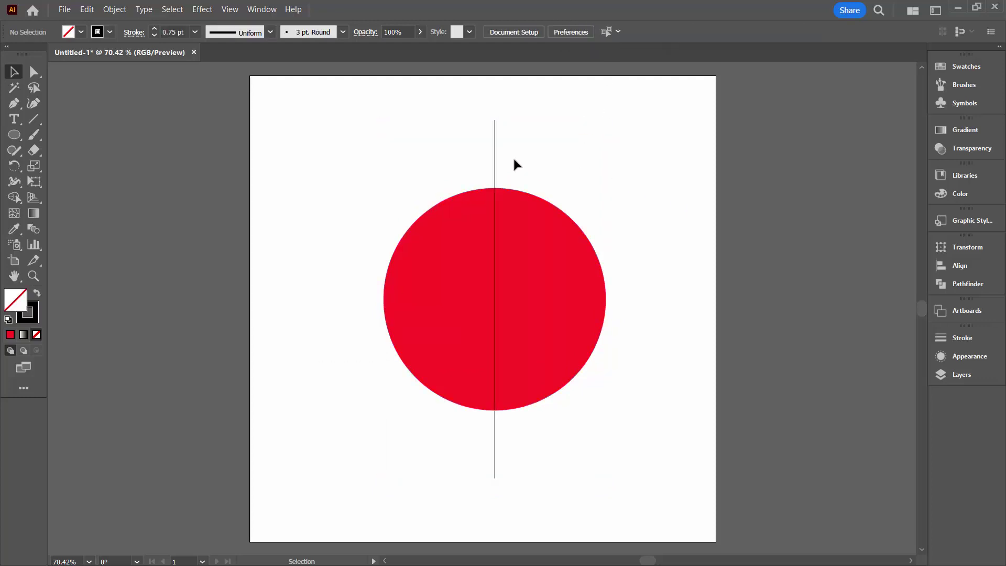
Make a copy of the line rotated 20° with Object > Transform > Rotate.
{"action": "left_click", "coordinate": [495, 164]}
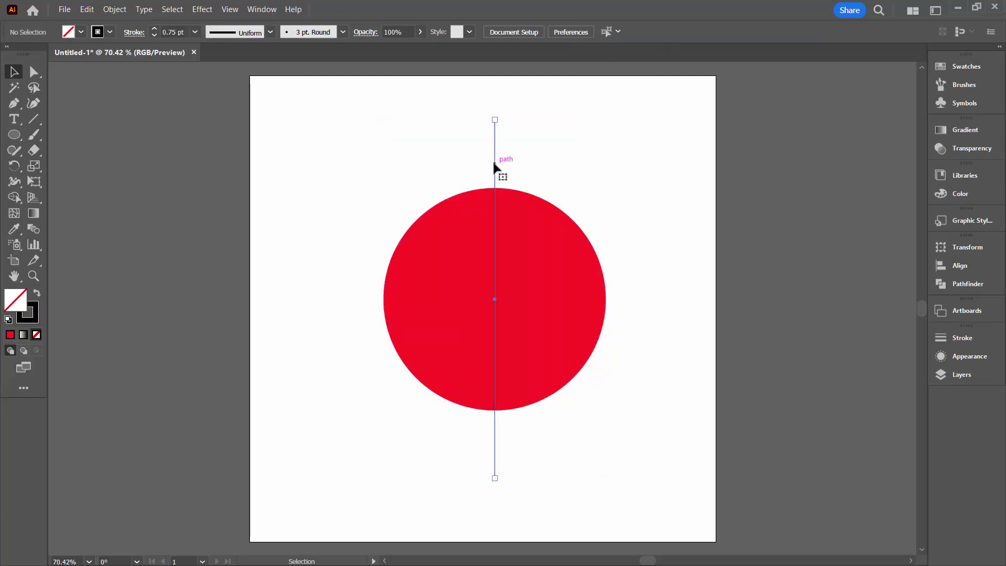
{"action": "left_click", "coordinate": [113, 10]}
{"action": "mouse_move", "coordinate": [165, 23]}
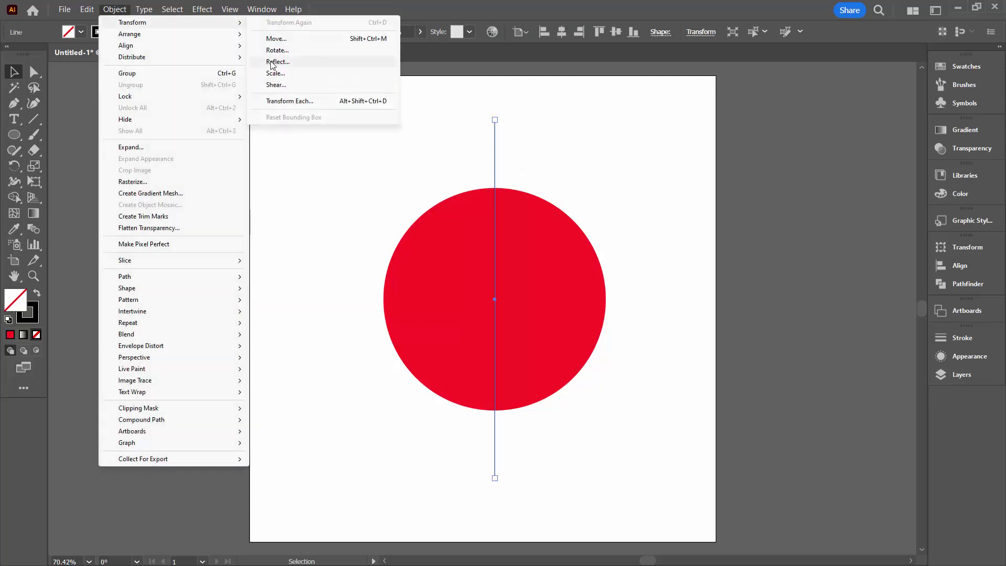
{"action": "left_click", "coordinate": [278, 50]}
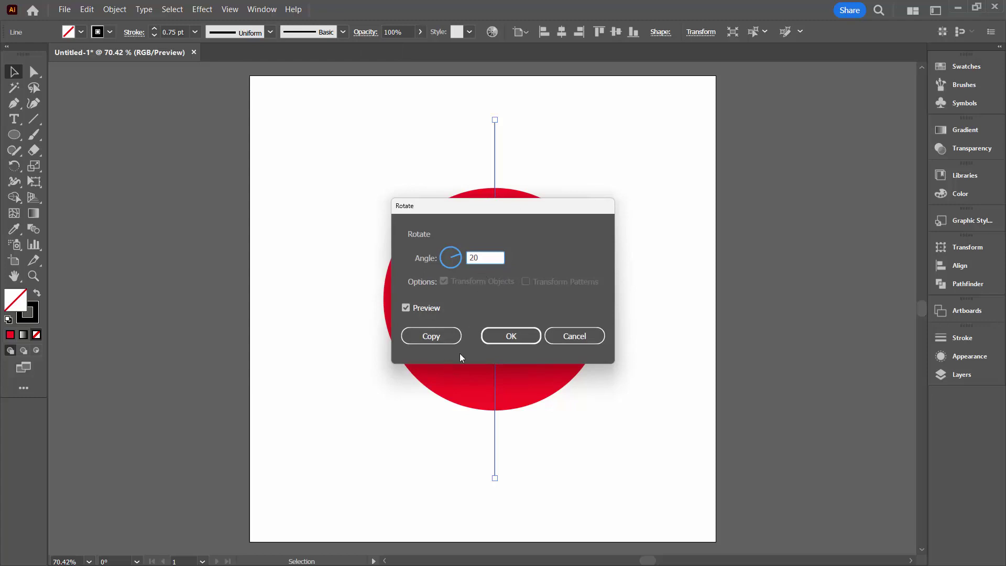
{"action": "left_click", "coordinate": [428, 338]}
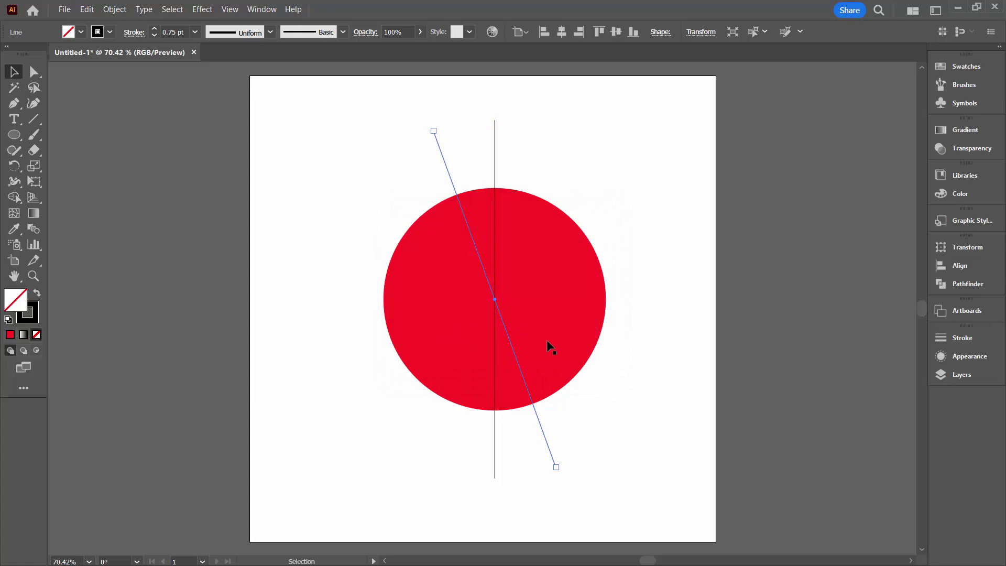
Repeat the rotated copy with Ctrl+D until the spokes fill the circle.
{"action": "key", "text": "ctrl"}
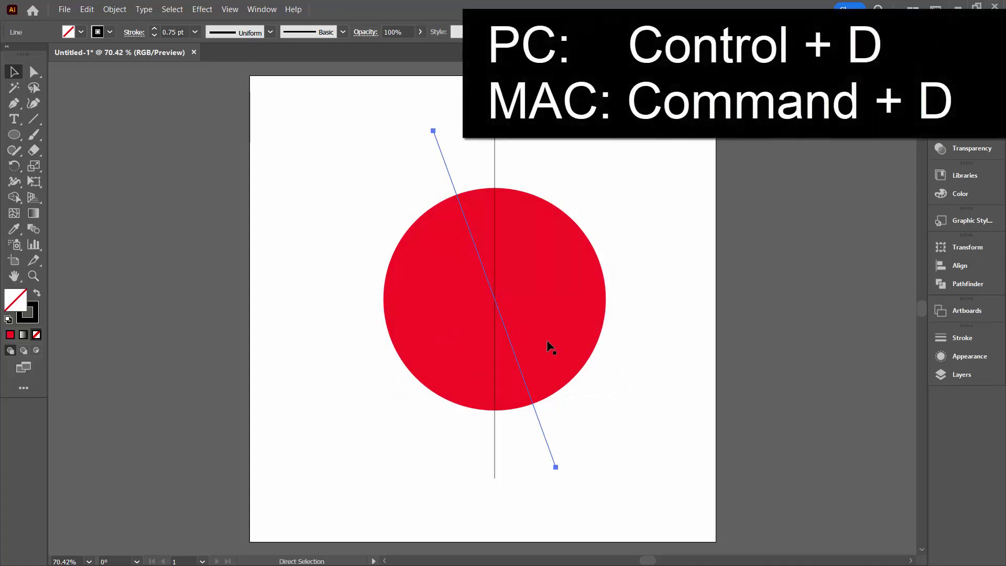
{"action": "key", "text": "ctrl+d"}
{"action": "key", "text": "ctrl+d"}
{"action": "key", "text": "ctrl+d"}
{"action": "key", "text": "ctrl+d"}
{"action": "key", "text": "ctrl+d"}
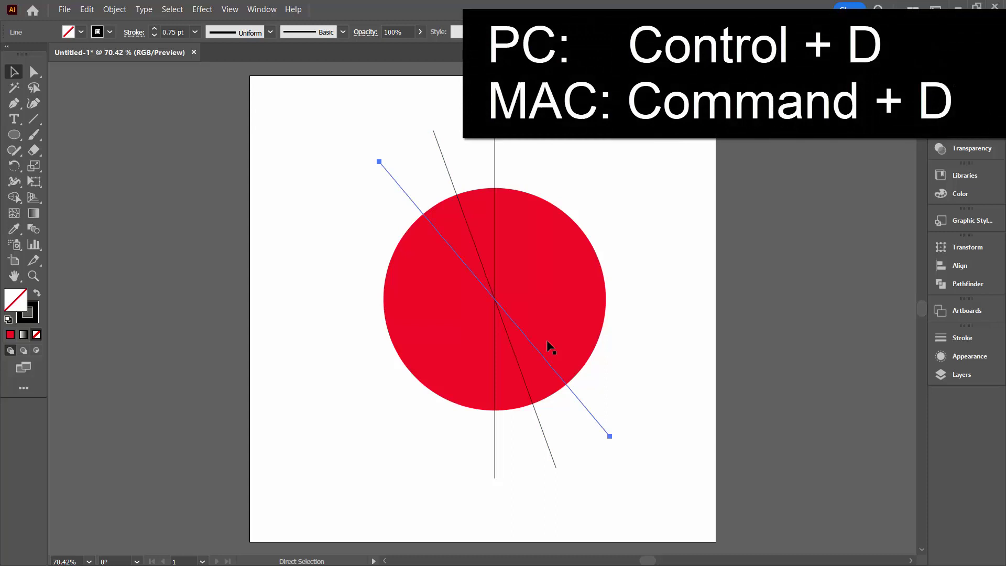
{"action": "key", "text": "ctrl+d"}
{"action": "key", "text": "ctrl+d"}
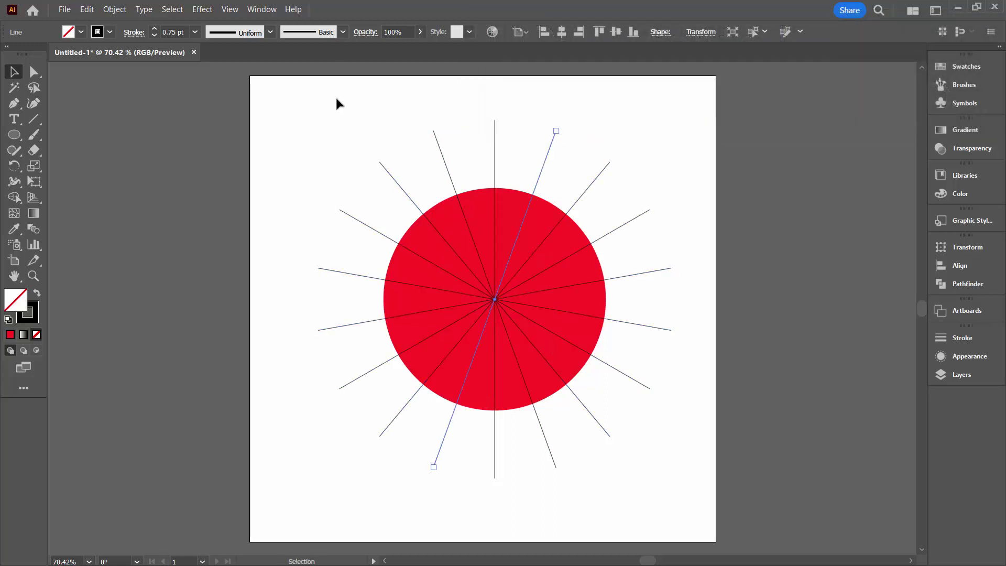
Select the red circle and all spokes, then apply Pathfinder Divide.
{"action": "left_click", "coordinate": [334, 97]}
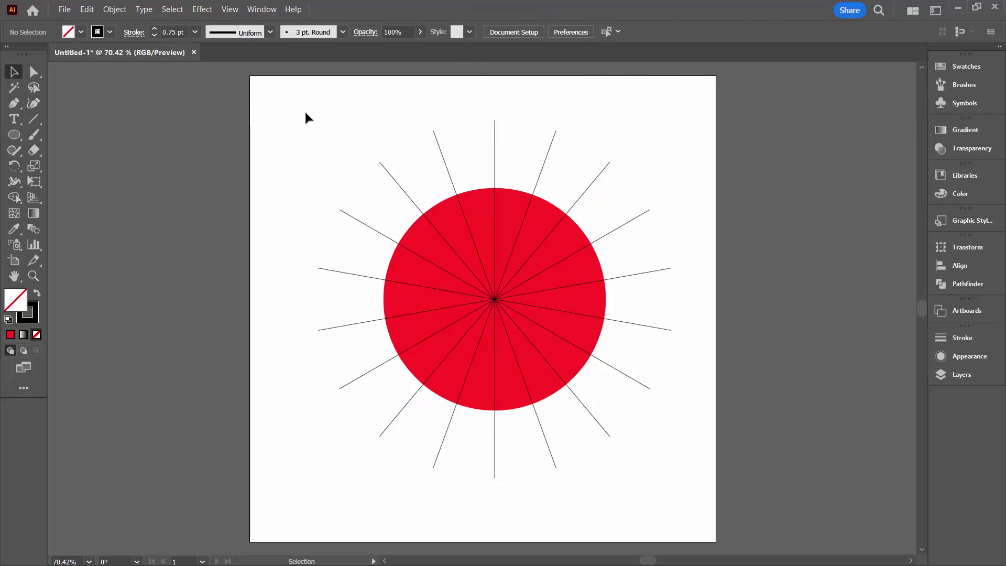
{"action": "left_click_drag", "start_coordinate": [305, 112], "coordinate": [677, 491]}
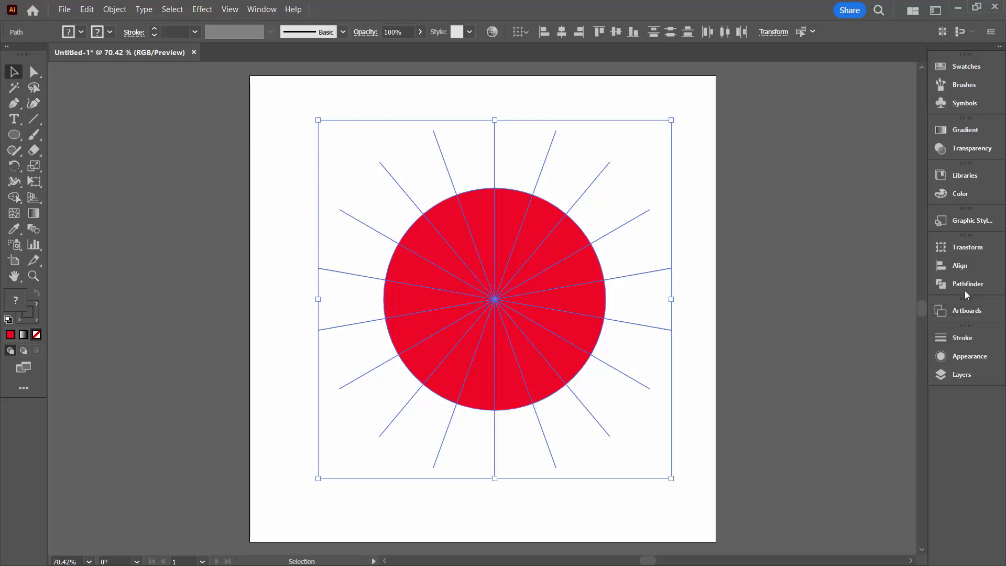
{"action": "left_click", "coordinate": [262, 10]}
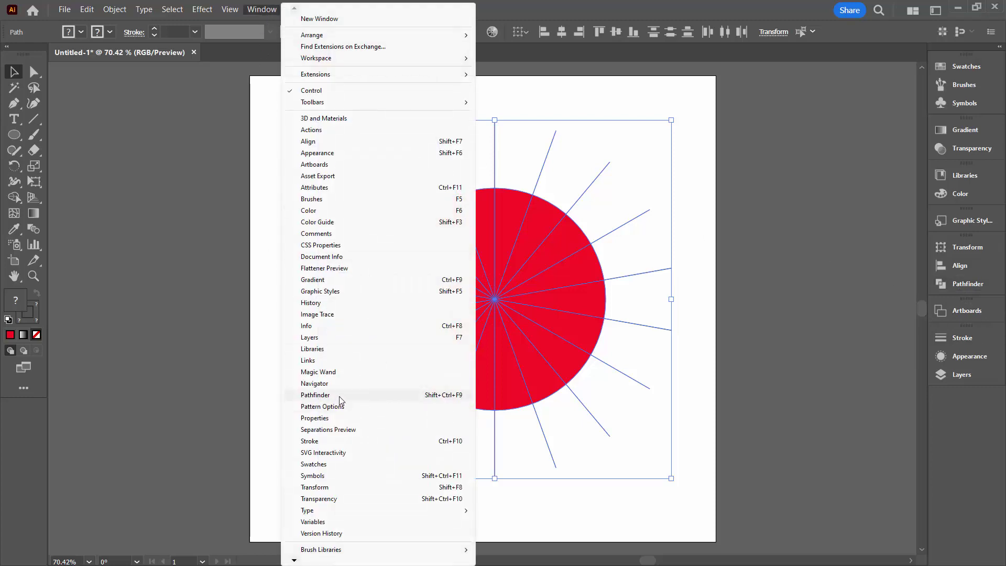
{"action": "left_click", "coordinate": [315, 395]}
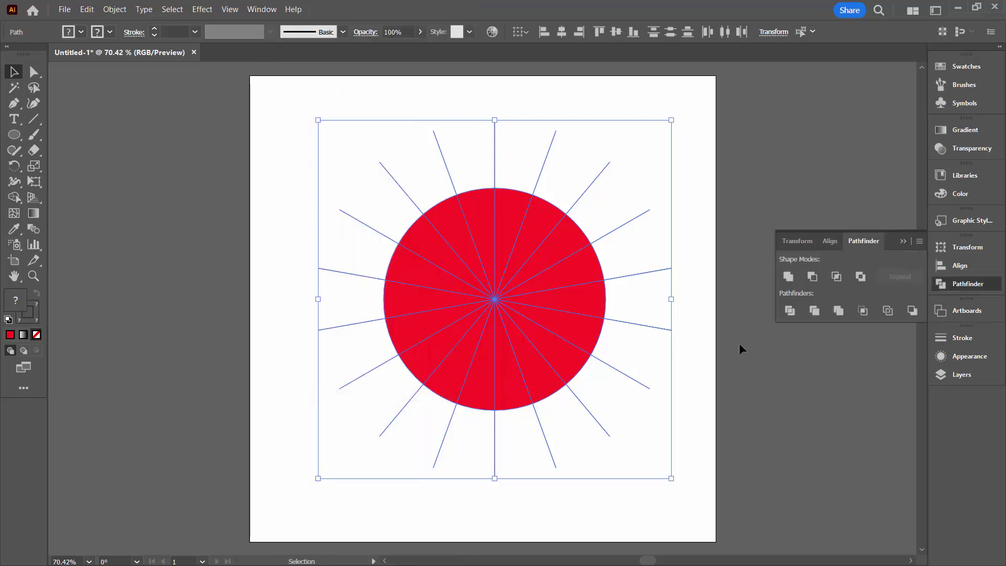
{"action": "left_click", "coordinate": [791, 313]}
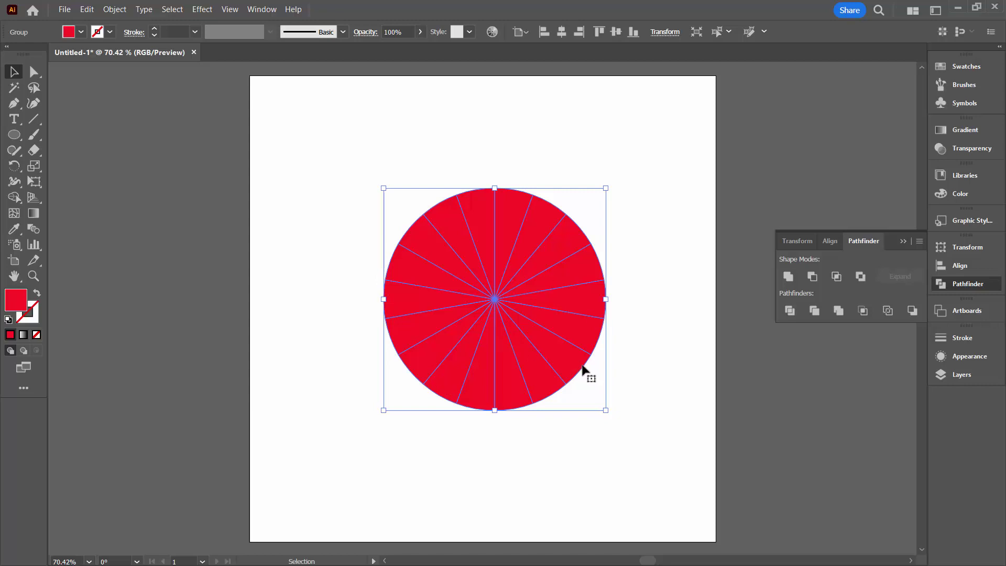
{"action": "left_click", "coordinate": [640, 373]}
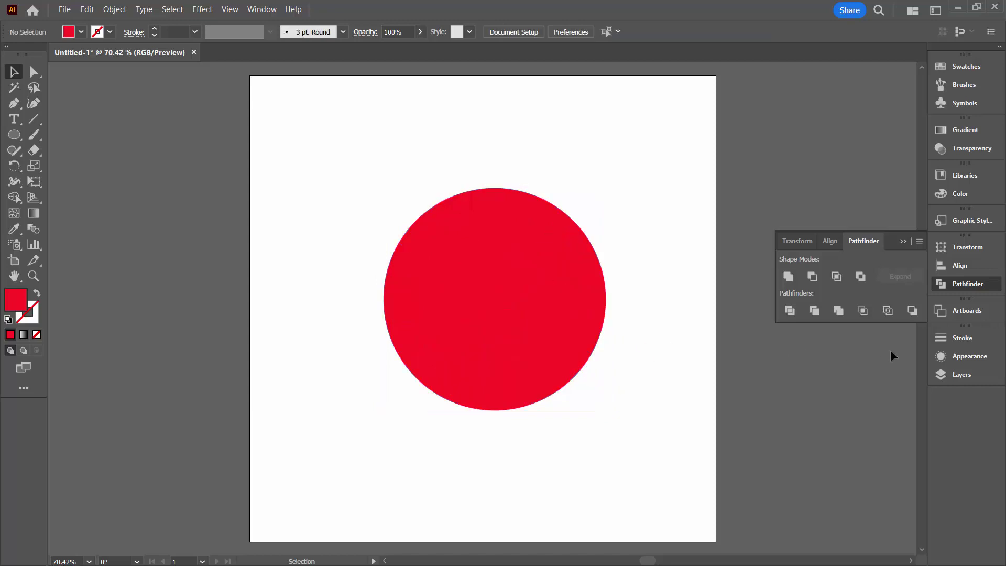
Expand Layer 1 and the divided group in a floating, widened Layers panel, targeting the fourth path.
{"action": "left_click", "coordinate": [938, 374]}
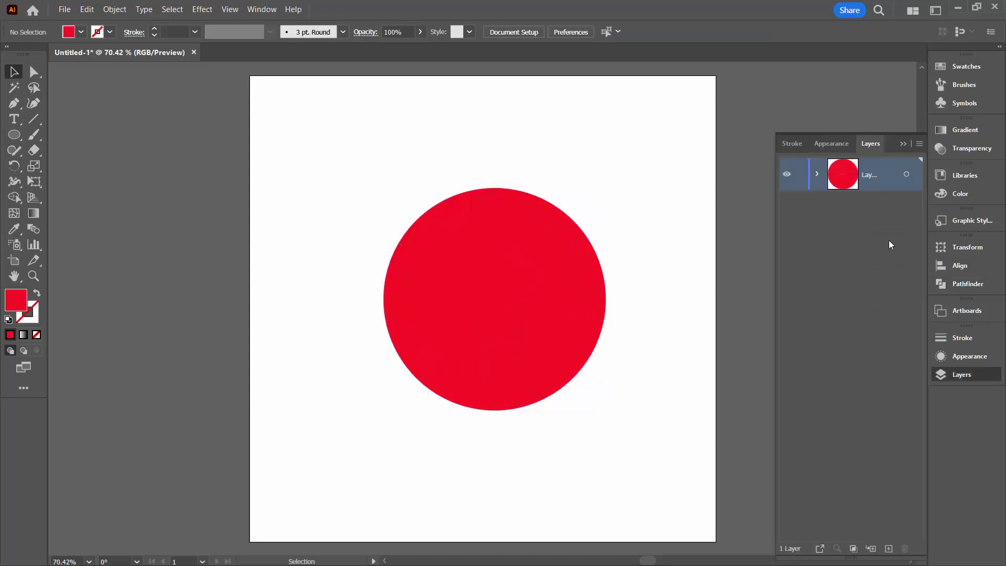
{"action": "left_click", "coordinate": [817, 174]}
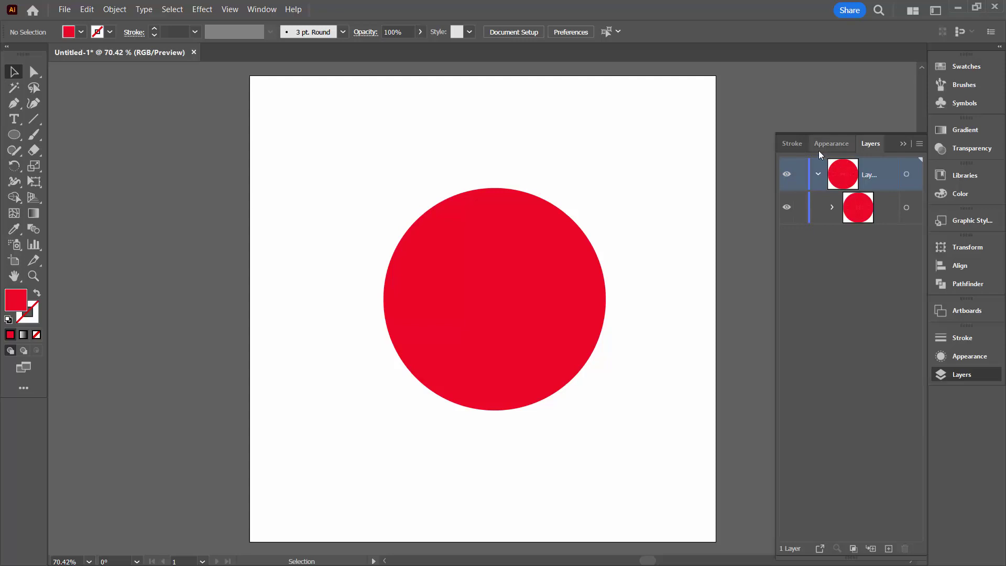
{"action": "left_click", "coordinate": [834, 208]}
{"action": "left_click_drag", "start_coordinate": [776, 238], "coordinate": [674, 237]}
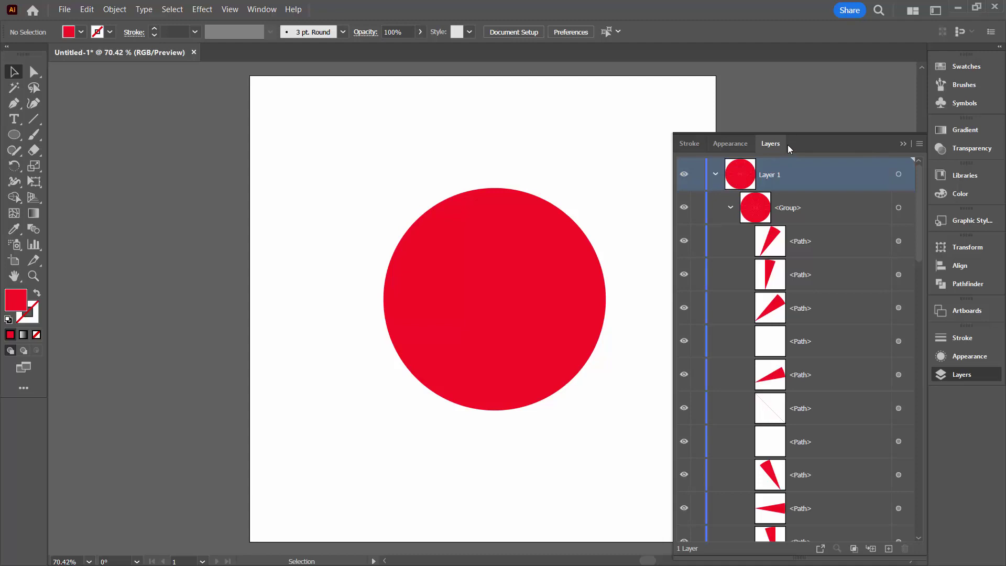
{"action": "left_click_drag", "start_coordinate": [774, 144], "coordinate": [699, 80]}
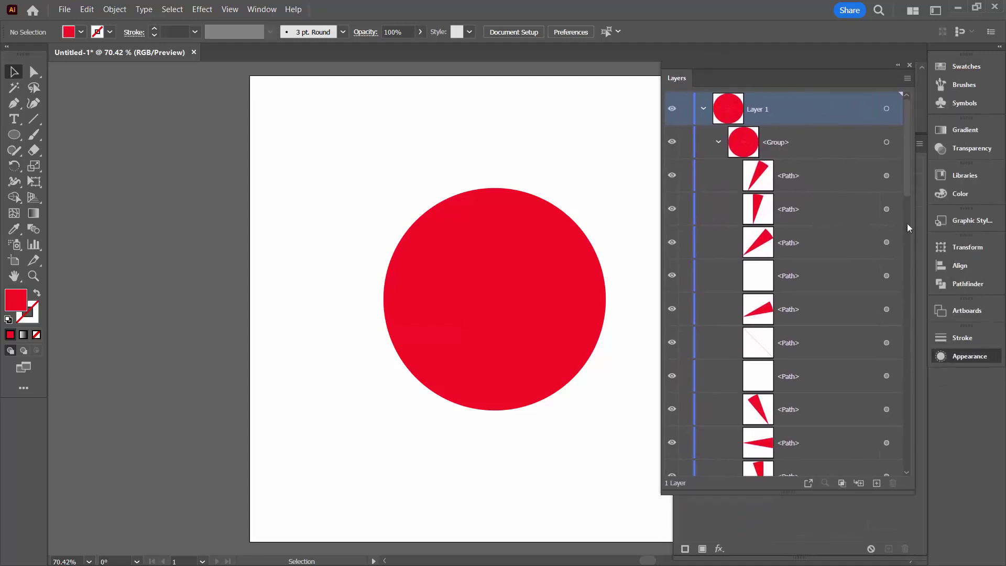
{"action": "left_click", "coordinate": [926, 187]}
{"action": "left_click", "coordinate": [901, 142]}
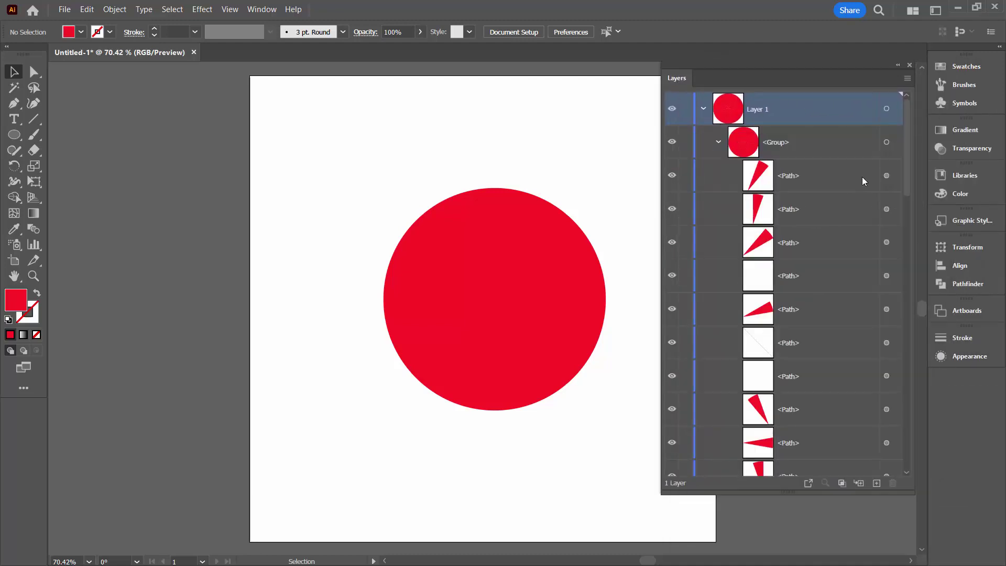
{"action": "left_click", "coordinate": [887, 277]}
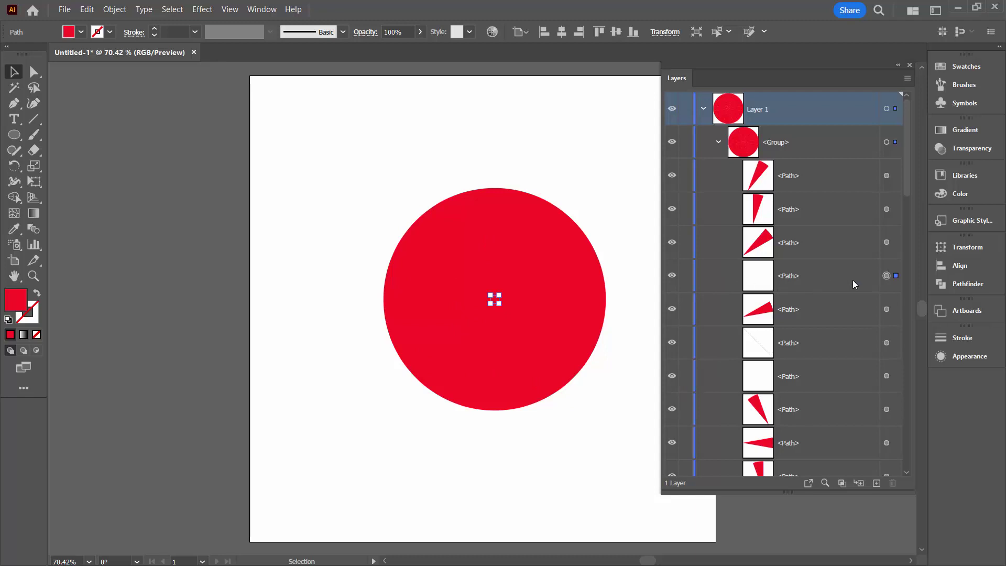
Delete two empty leftover paths by dragging them to the Layers trash.
{"action": "left_click_drag", "start_coordinate": [860, 274], "coordinate": [897, 485]}
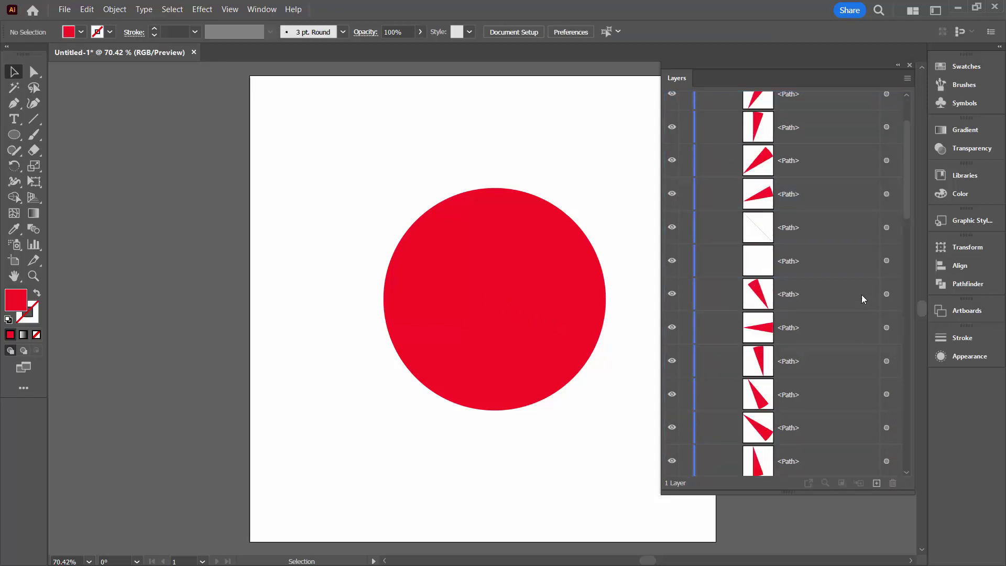
{"action": "left_click", "coordinate": [839, 234]}
{"action": "left_click", "coordinate": [841, 253], "text": "shift"}
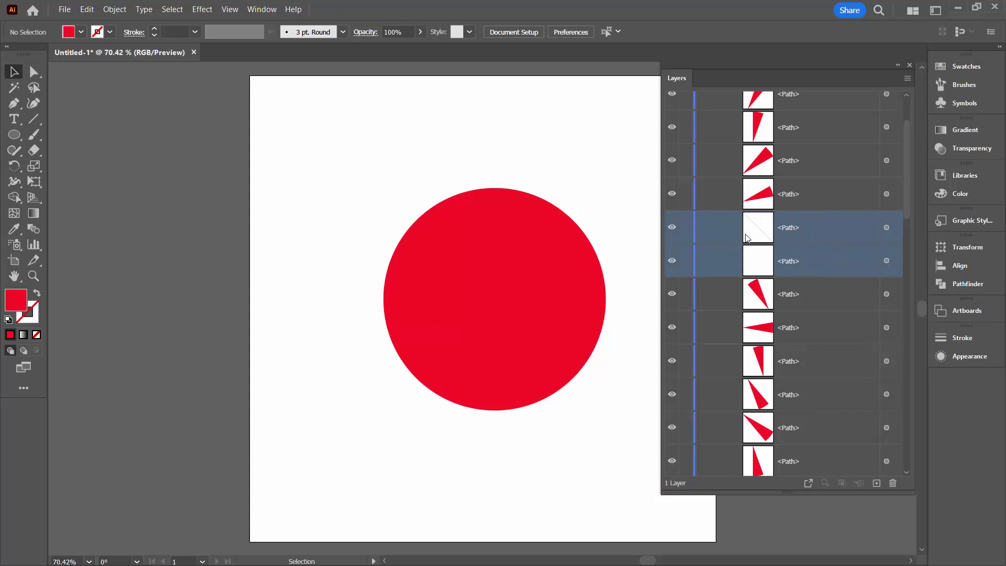
{"action": "left_click_drag", "start_coordinate": [816, 260], "coordinate": [895, 485]}
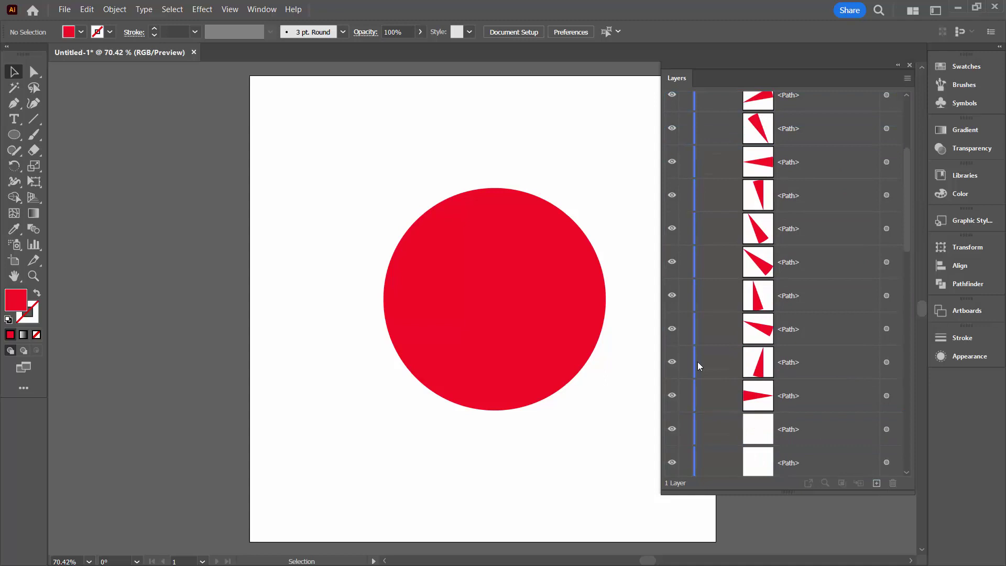
Shift-select six more blank paths and drag them to the trash.
{"action": "scroll", "coordinate": [782, 285], "scroll_direction": "down", "scroll_amount": 10}
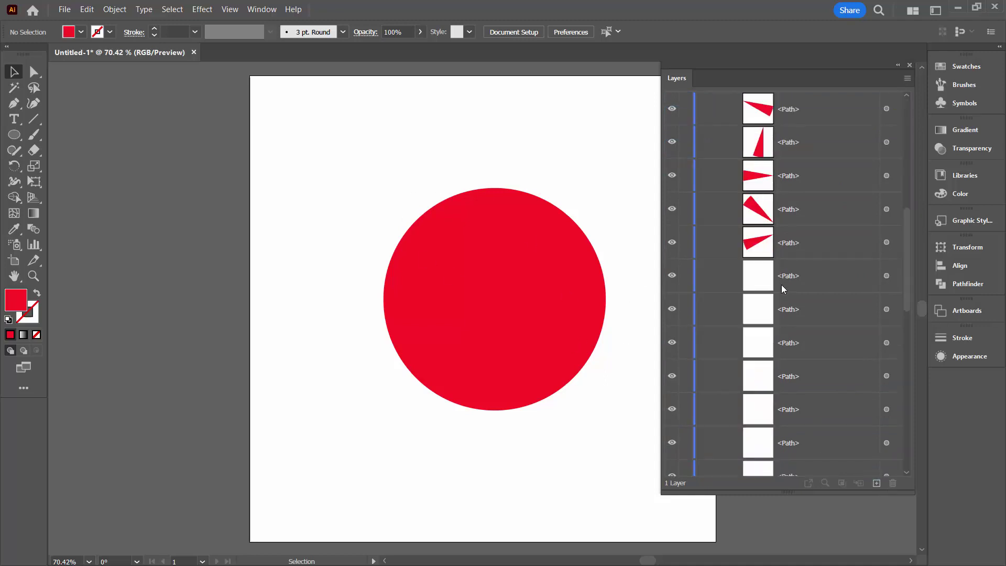
{"action": "left_click", "coordinate": [826, 183]}
{"action": "left_click", "coordinate": [826, 348], "text": "shift"}
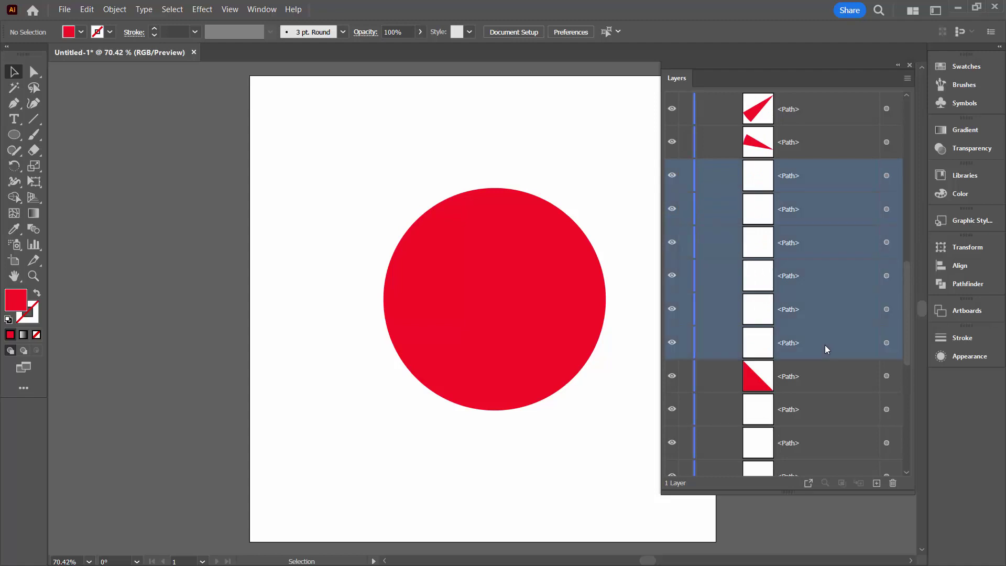
{"action": "left_click_drag", "start_coordinate": [839, 319], "coordinate": [895, 483]}
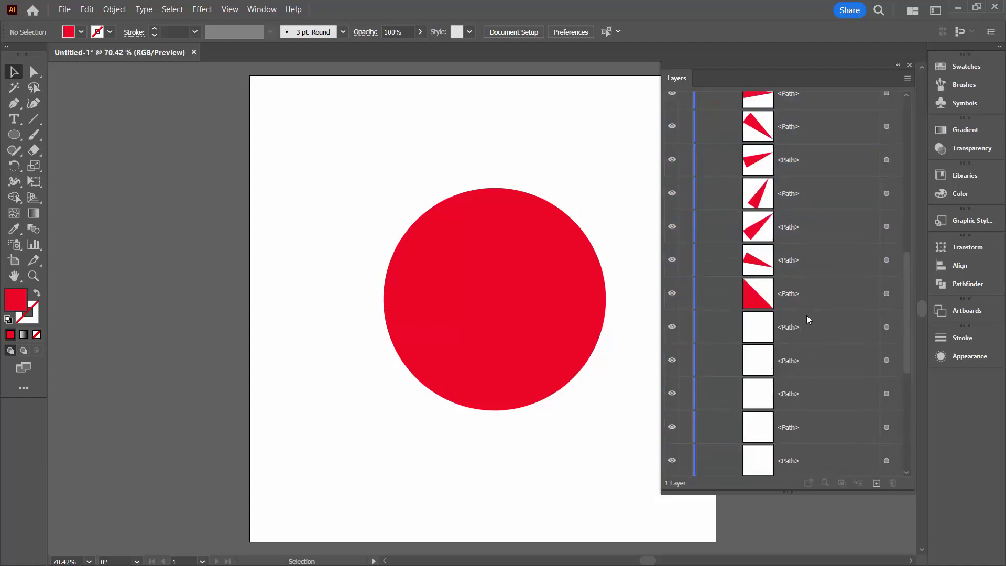
{"action": "left_click", "coordinate": [813, 241]}
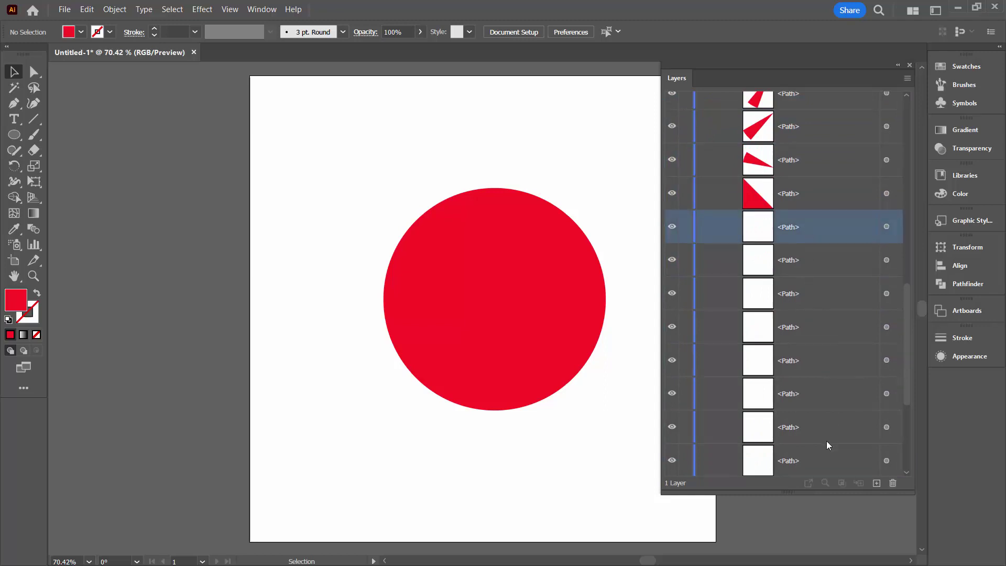
{"action": "scroll", "coordinate": [823, 435], "scroll_direction": "down", "scroll_amount": 3}
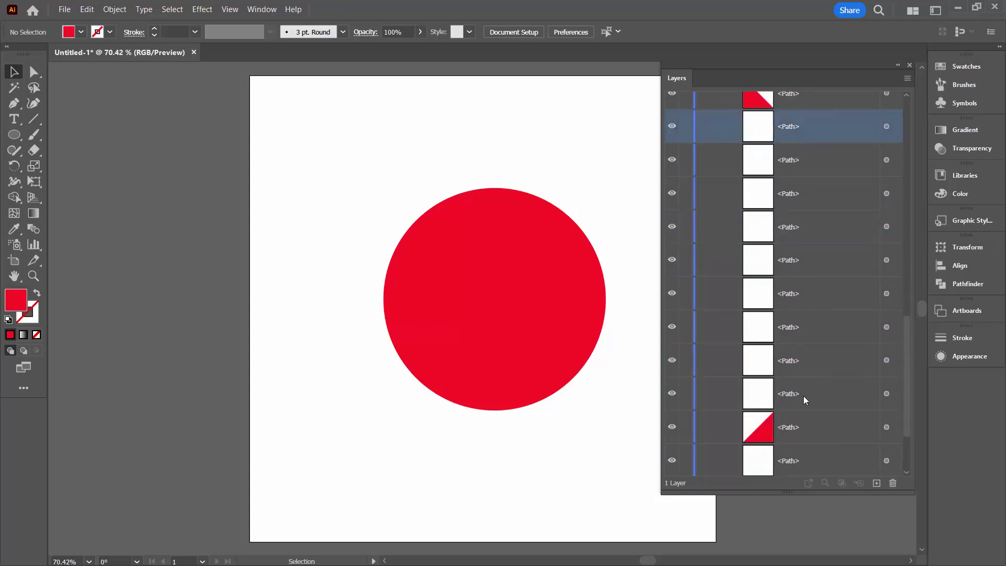
Delete nine blank paths, then three more, via the Layers trash.
{"action": "left_click", "coordinate": [886, 361]}
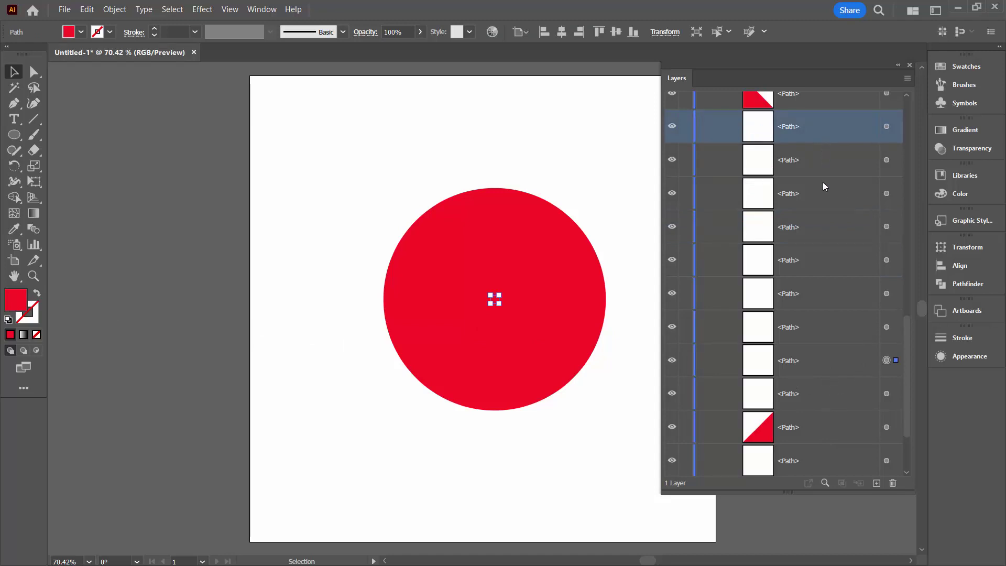
{"action": "left_click", "coordinate": [821, 399], "text": "shift"}
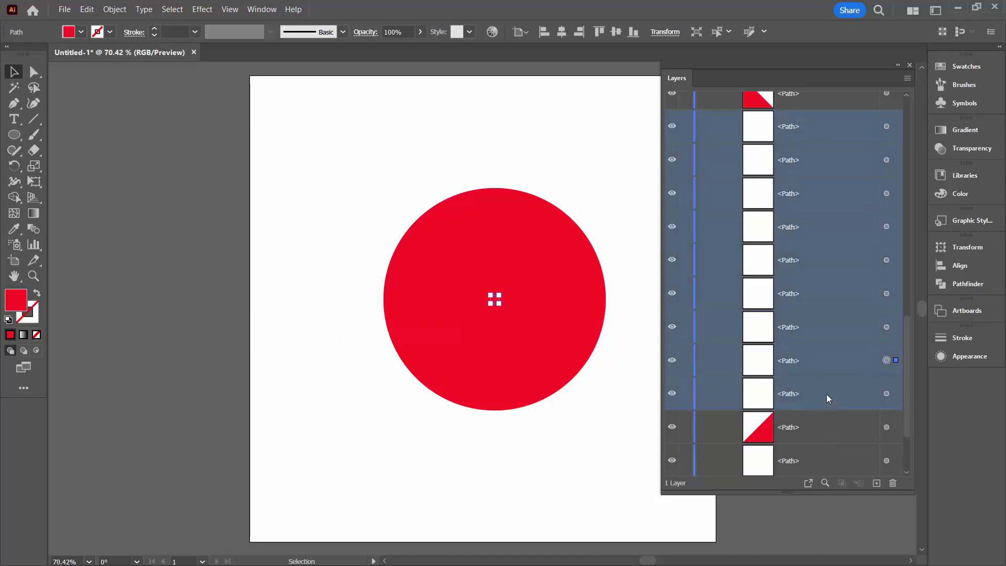
{"action": "left_click_drag", "start_coordinate": [826, 394], "coordinate": [894, 485]}
{"action": "left_click", "coordinate": [810, 358]}
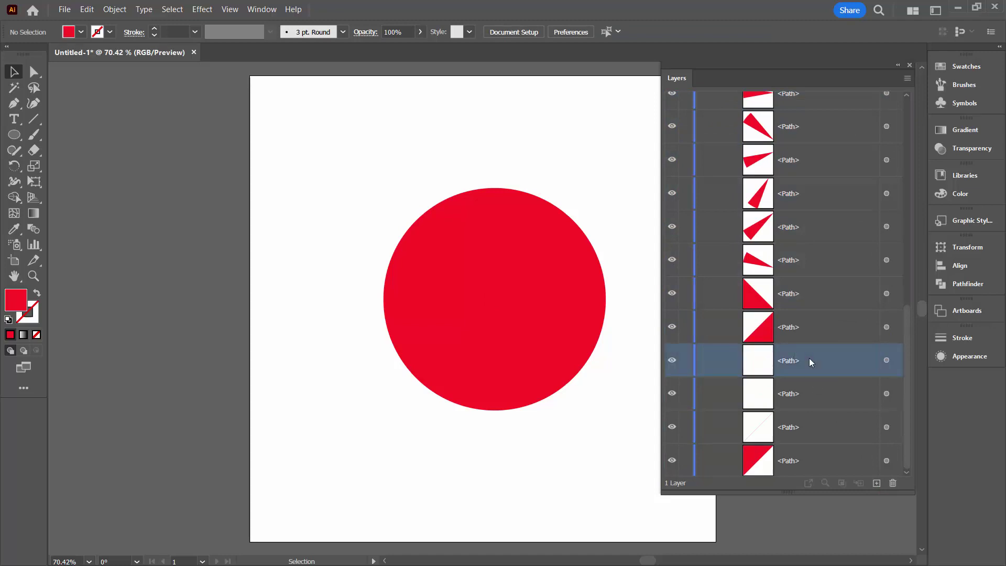
{"action": "left_click", "coordinate": [813, 425], "text": "shift"}
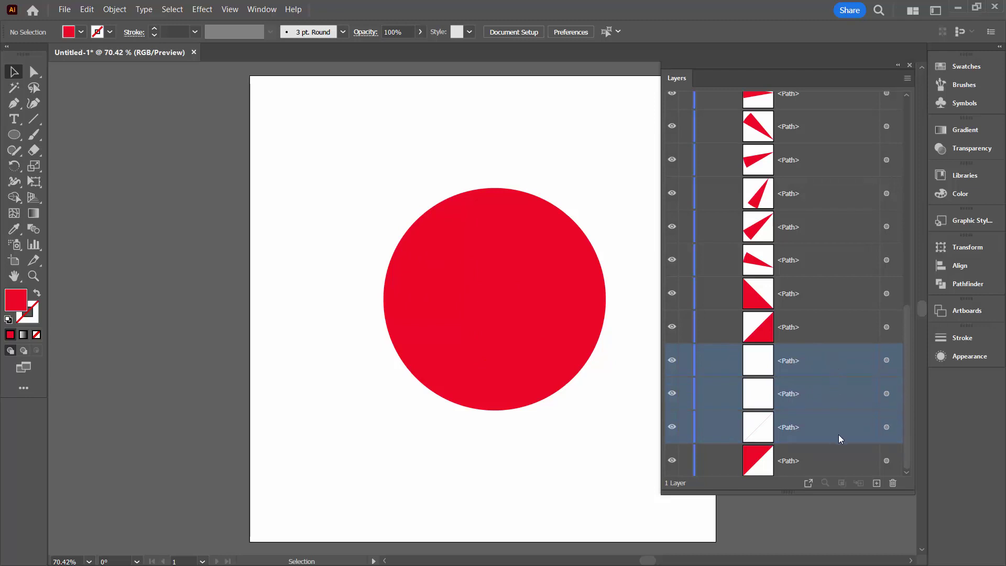
{"action": "left_click_drag", "start_coordinate": [839, 431], "coordinate": [894, 484]}
Delete the bottom three oversized half-square paths, leaving only wedge slices.
{"action": "scroll", "coordinate": [834, 411], "scroll_direction": "up", "scroll_amount": 10}
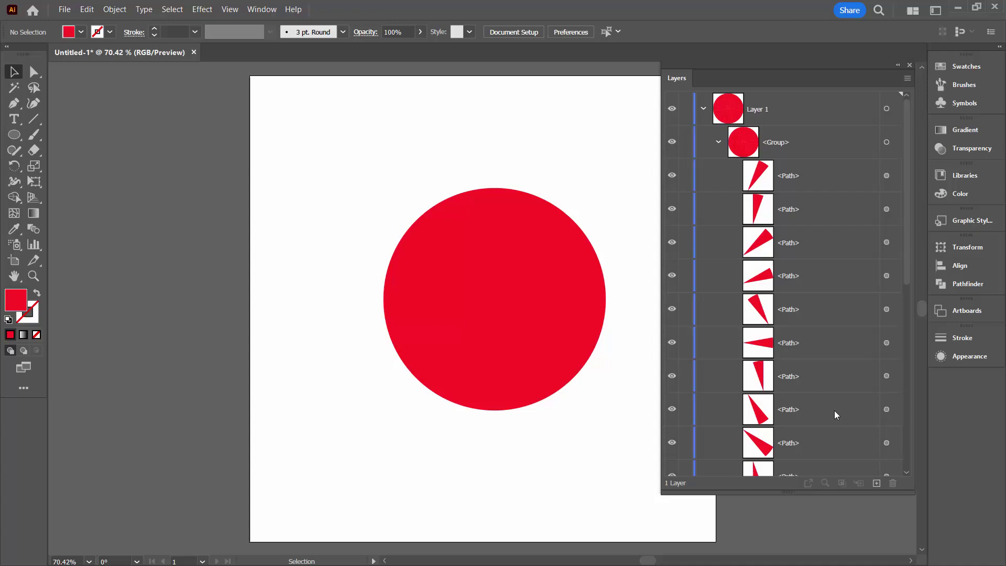
{"action": "scroll", "coordinate": [839, 393], "scroll_direction": "down", "scroll_amount": 5}
{"action": "scroll", "coordinate": [844, 375], "scroll_direction": "down", "scroll_amount": 5}
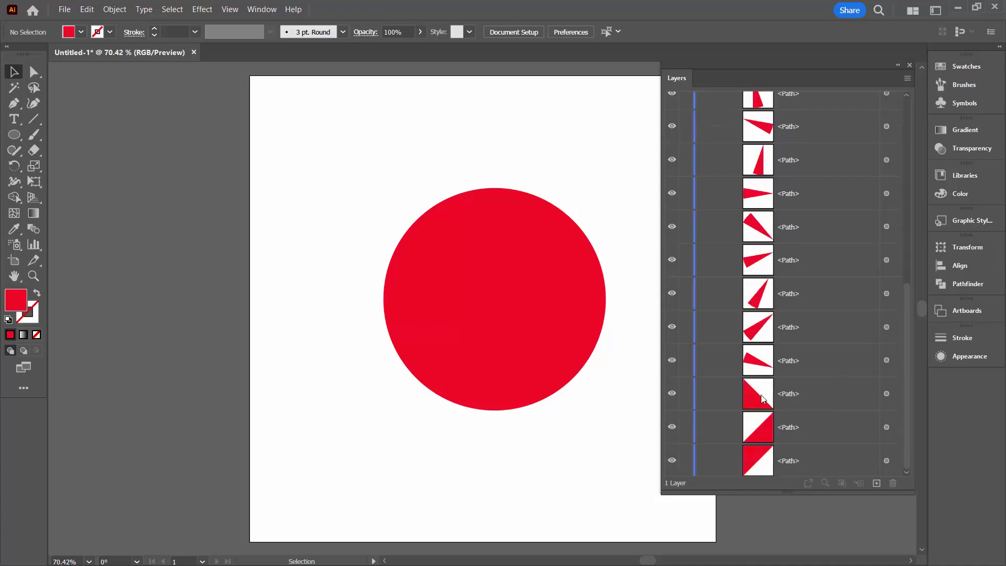
{"action": "left_click", "coordinate": [887, 394]}
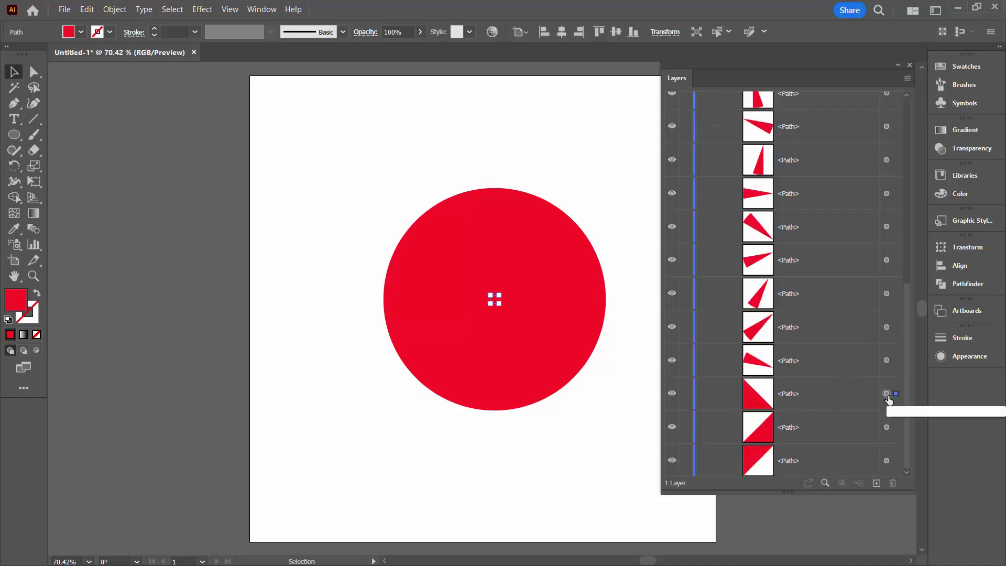
{"action": "left_click", "coordinate": [887, 427]}
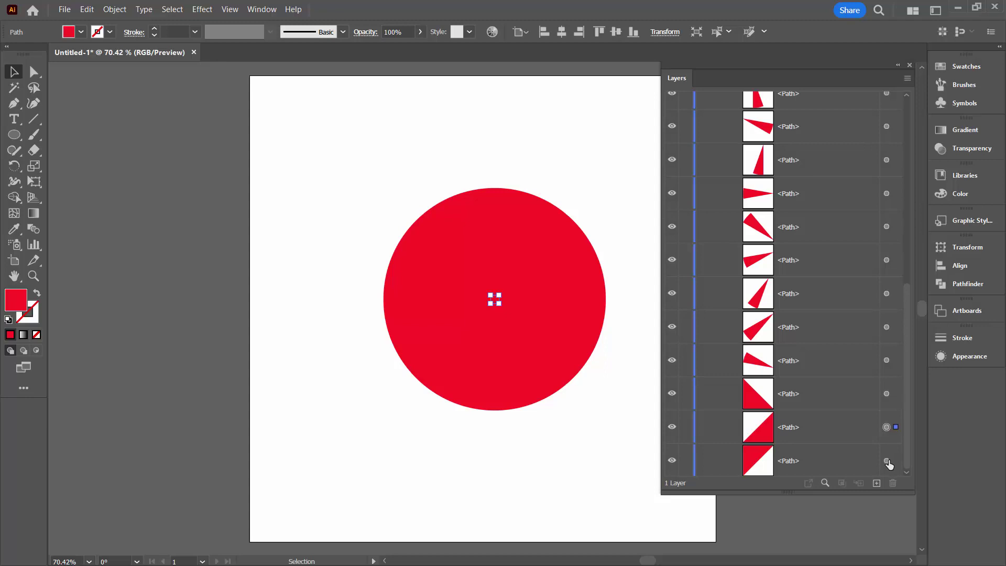
{"action": "left_click", "coordinate": [856, 394]}
{"action": "left_click", "coordinate": [855, 460], "text": "shift"}
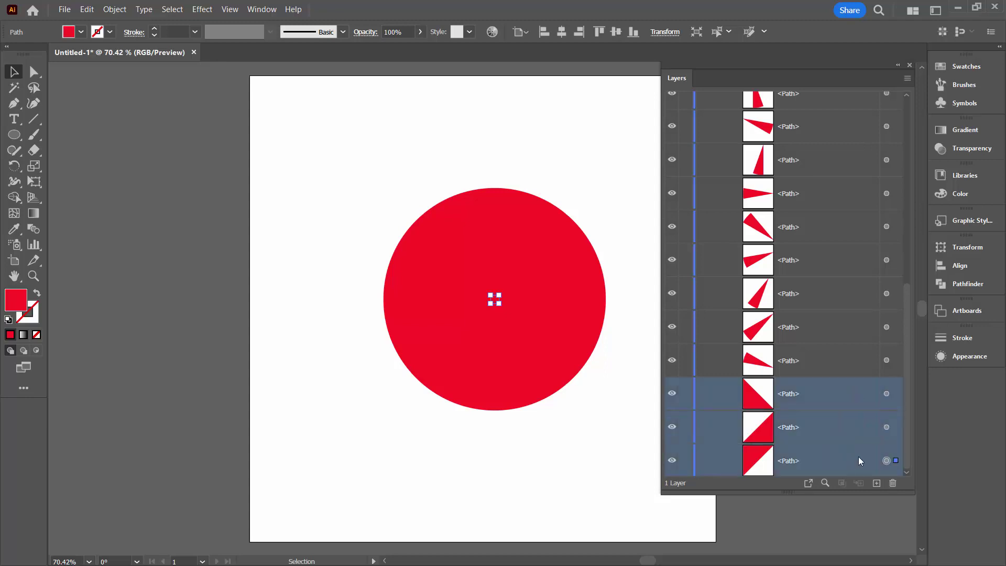
{"action": "left_click_drag", "start_coordinate": [860, 459], "coordinate": [721, 392]}
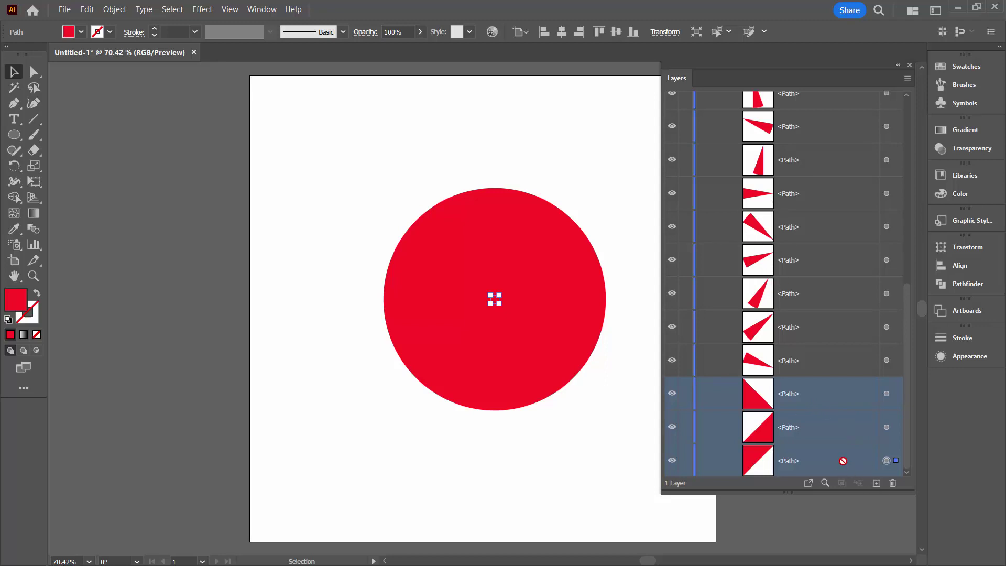
{"action": "left_click", "coordinate": [894, 482]}
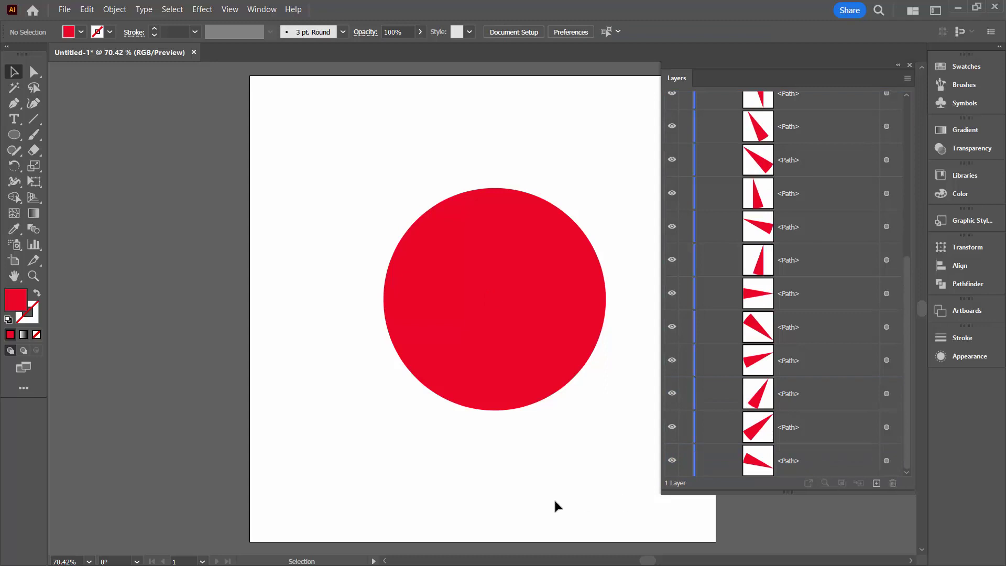
Ungroup the sliced circle with Object > Ungroup.
{"action": "left_click", "coordinate": [593, 299]}
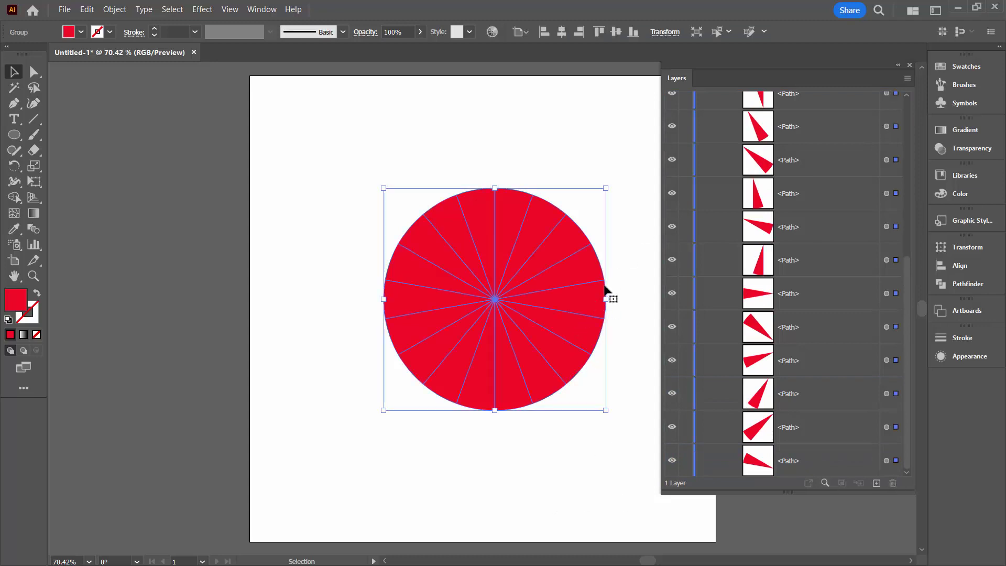
{"action": "left_click_drag", "start_coordinate": [907, 272], "coordinate": [885, 119]}
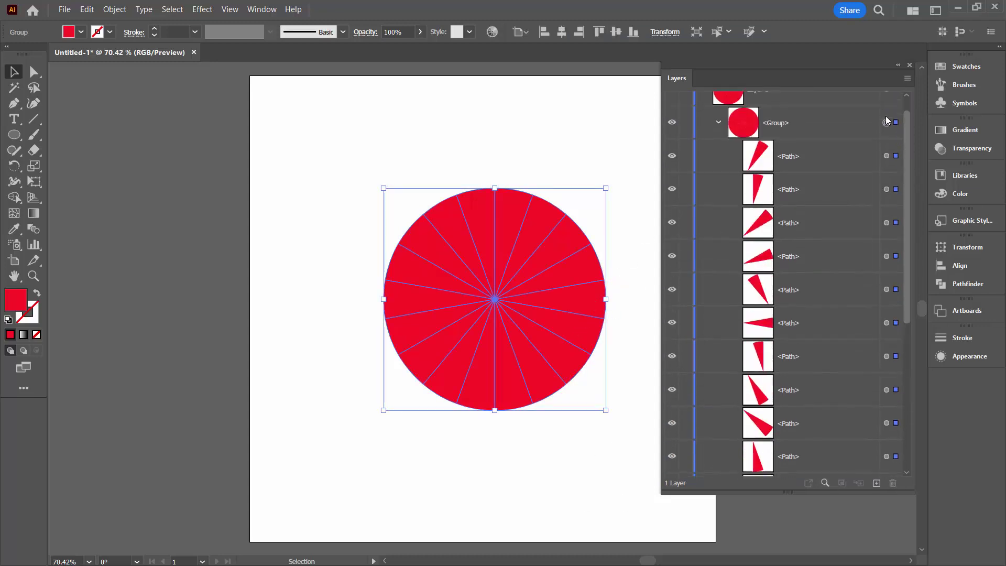
{"action": "scroll", "coordinate": [886, 120], "scroll_direction": "up", "scroll_amount": 1}
{"action": "left_click", "coordinate": [111, 10]}
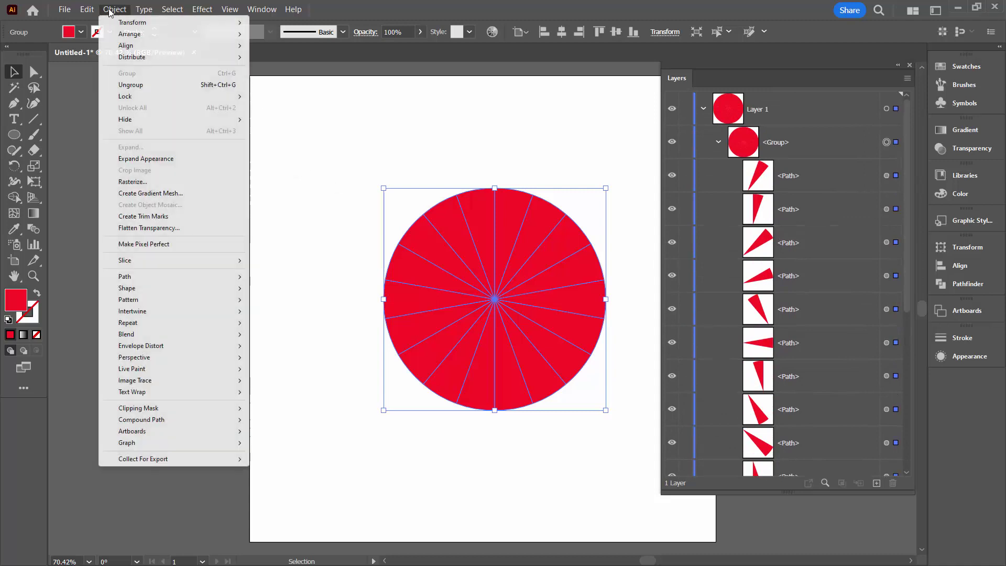
{"action": "left_click", "coordinate": [131, 85]}
{"action": "left_click", "coordinate": [497, 178]}
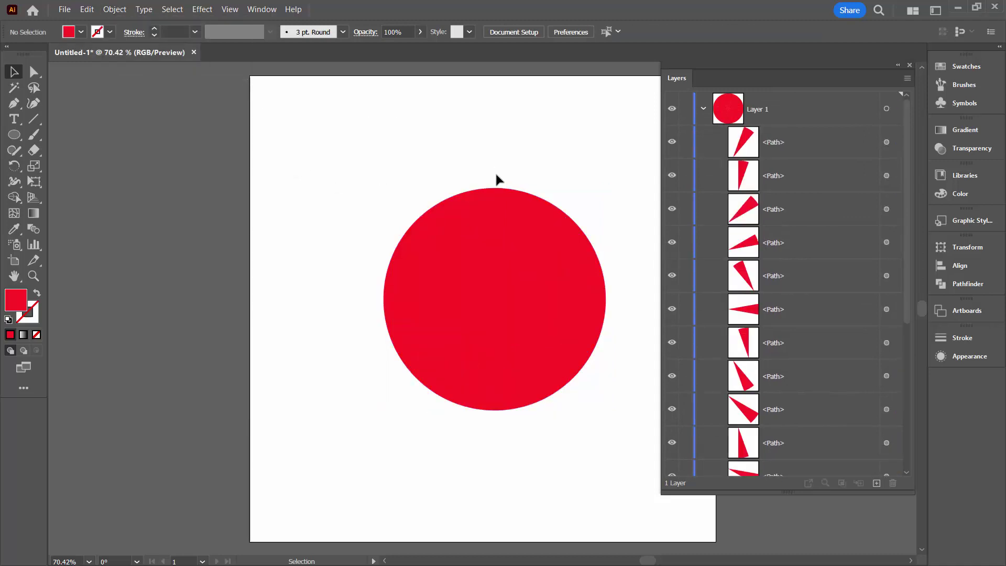
Select every alternate wedge around the circle, starting from the top one.
{"action": "left_click", "coordinate": [509, 213]}
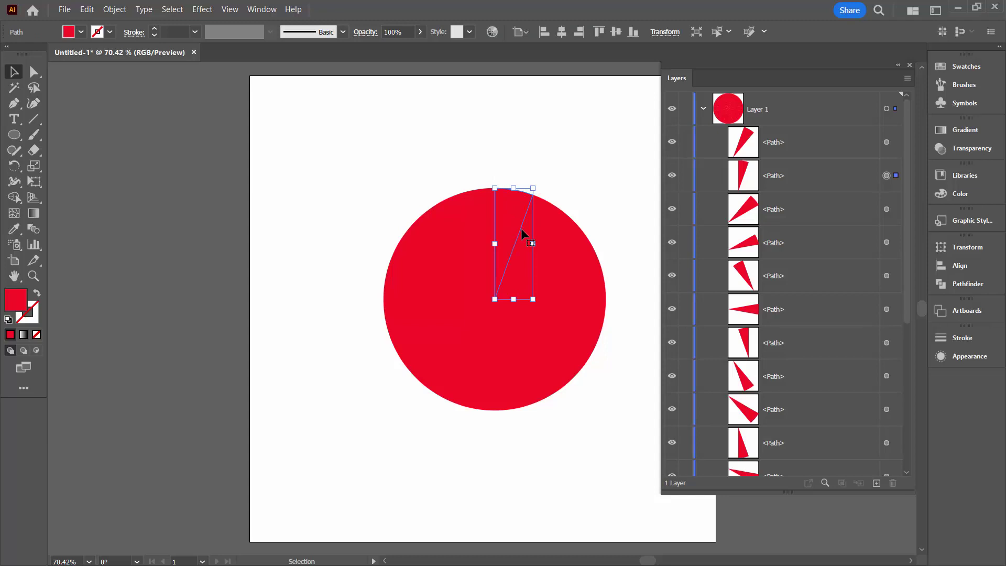
{"action": "left_click", "coordinate": [558, 248], "text": "shift"}
{"action": "left_click", "coordinate": [602, 300], "text": "shift"}
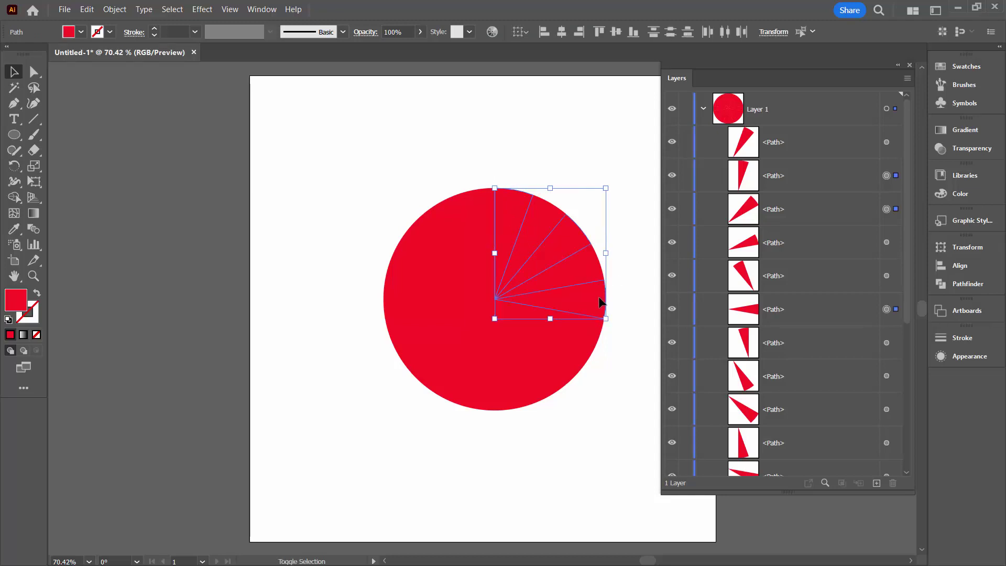
{"action": "left_click", "coordinate": [582, 360], "text": "shift"}
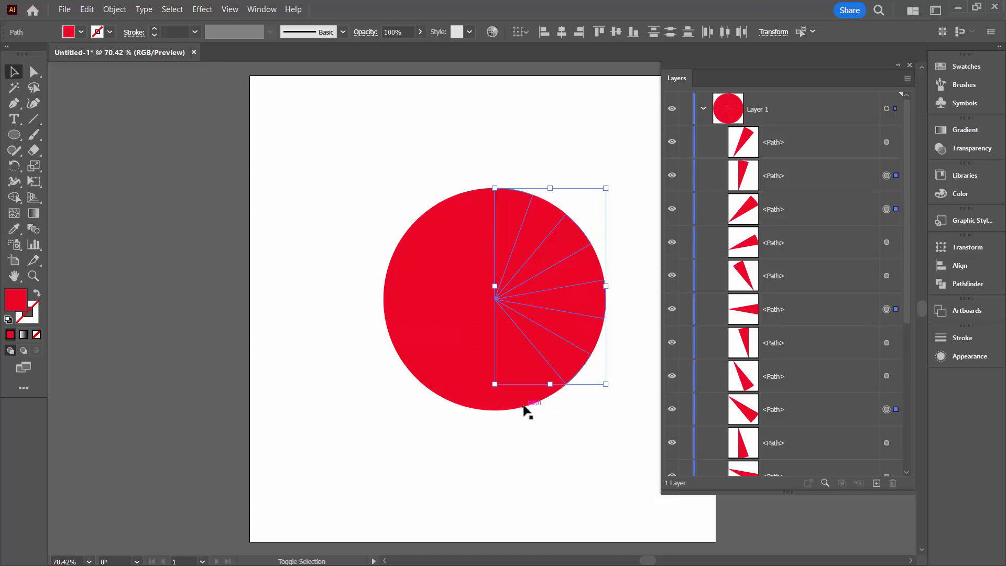
{"action": "left_click", "coordinate": [520, 404], "text": "shift"}
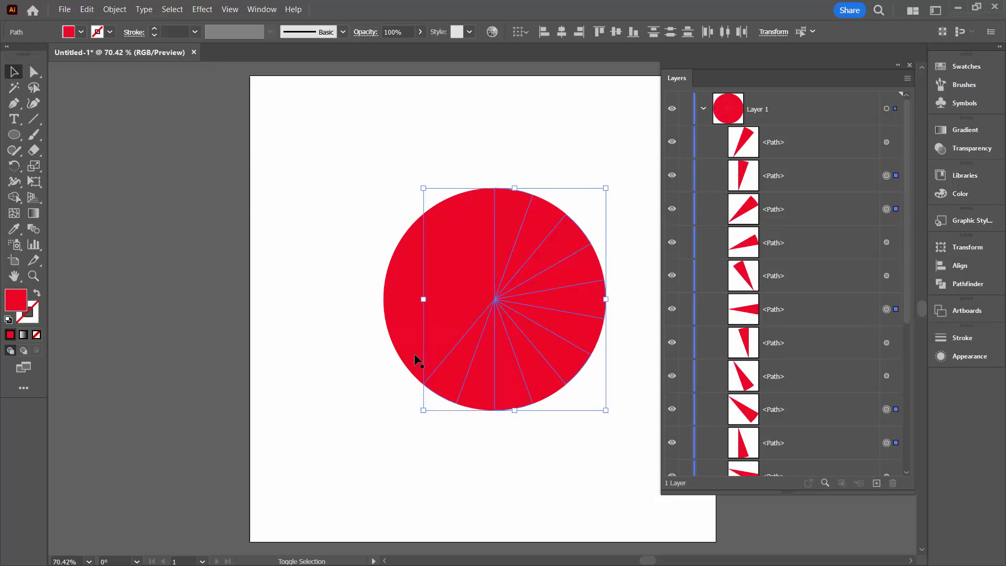
{"action": "left_click", "coordinate": [395, 347], "text": "shift"}
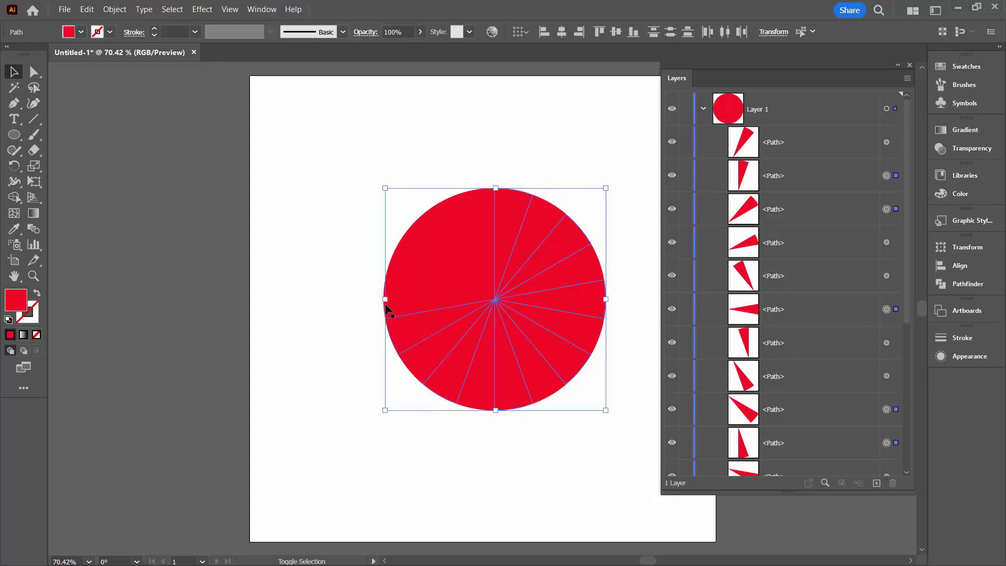
{"action": "left_click", "coordinate": [392, 275], "text": "shift"}
Fill the selected alternate wedges with orange from the Swatches panel.
{"action": "left_click", "coordinate": [967, 66]}
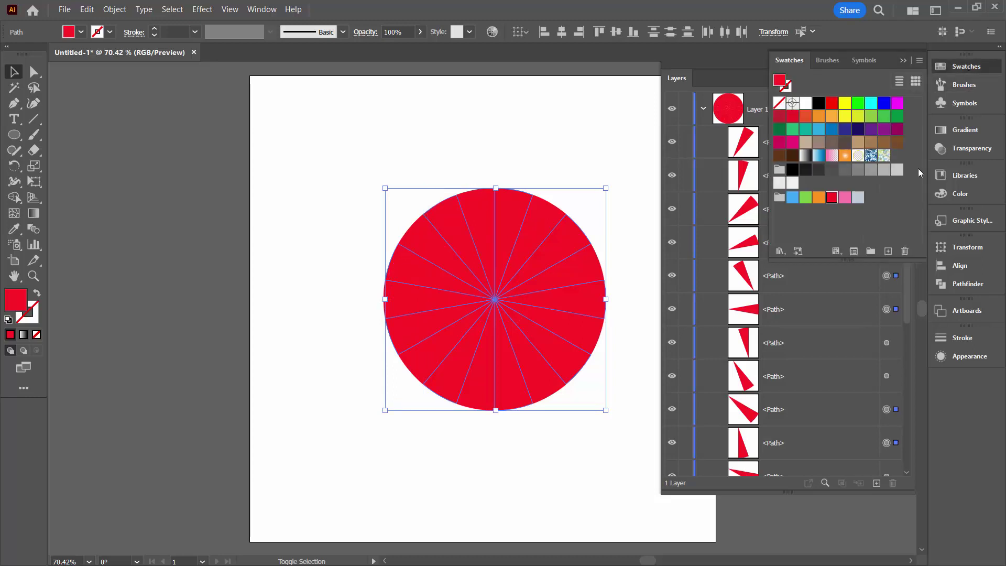
{"action": "left_click", "coordinate": [819, 197]}
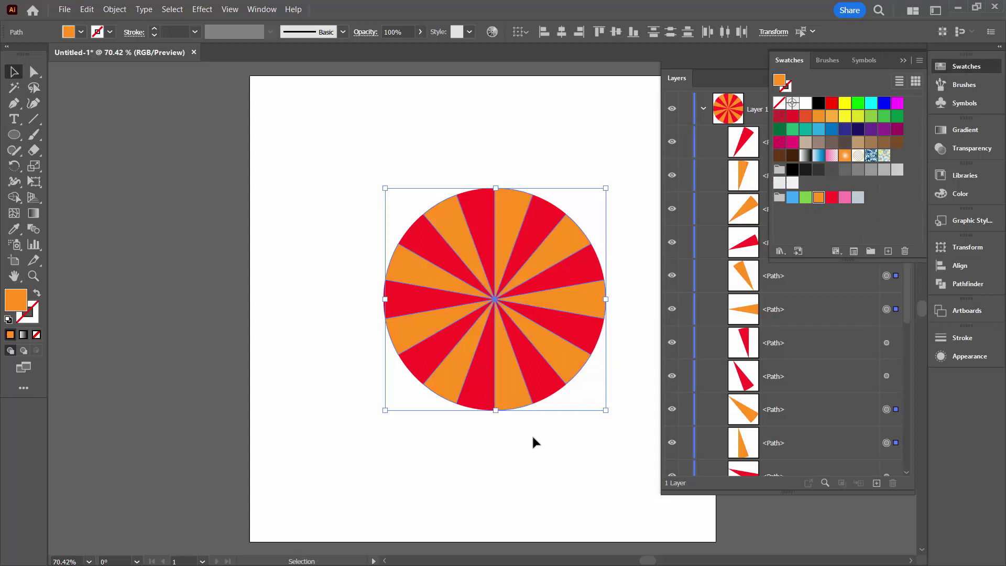
{"action": "left_click", "coordinate": [501, 452]}
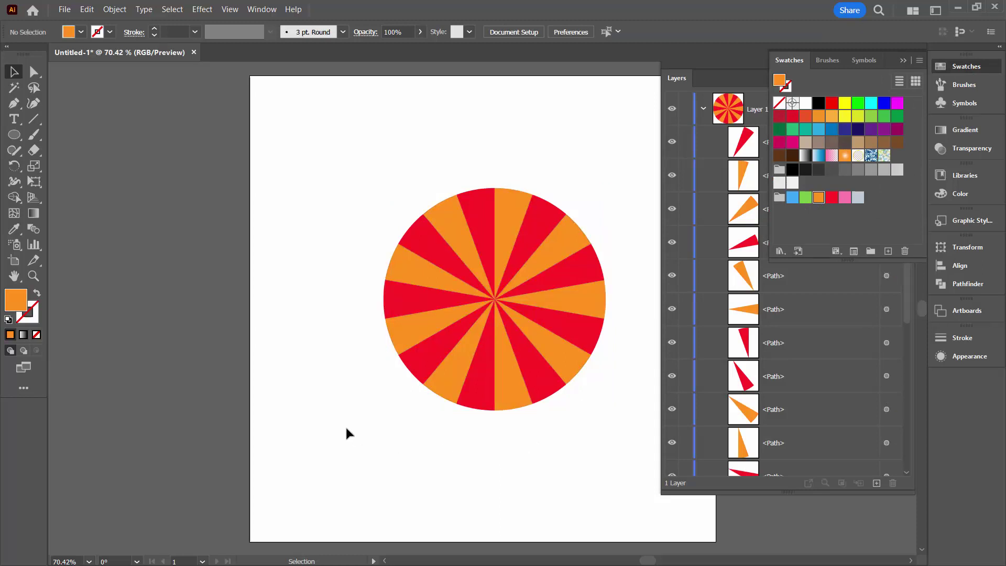
{"action": "left_click", "coordinate": [906, 60]}
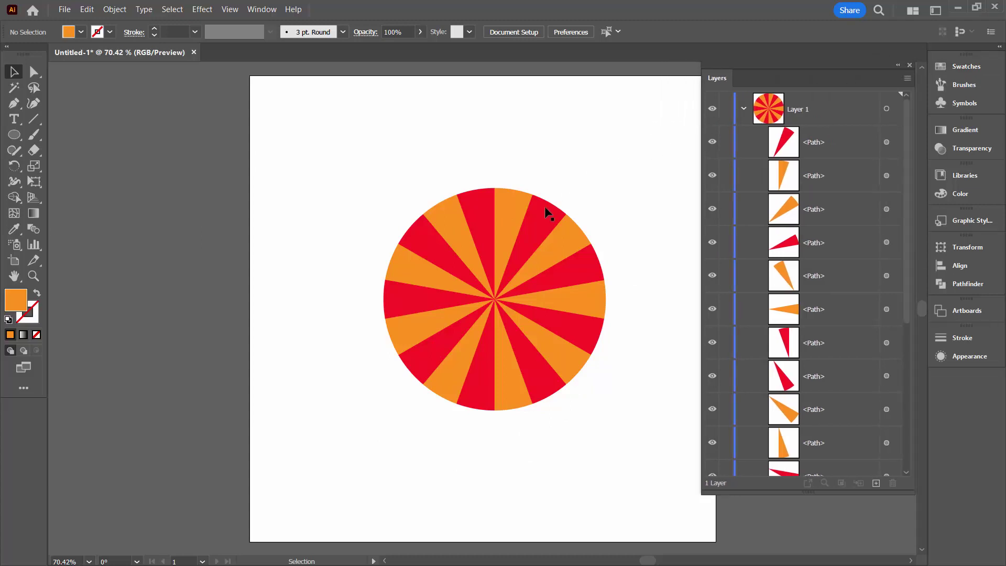
Move the pinwheel to the left and draw a large orange circle.
{"action": "left_click_drag", "start_coordinate": [361, 166], "coordinate": [579, 431]}
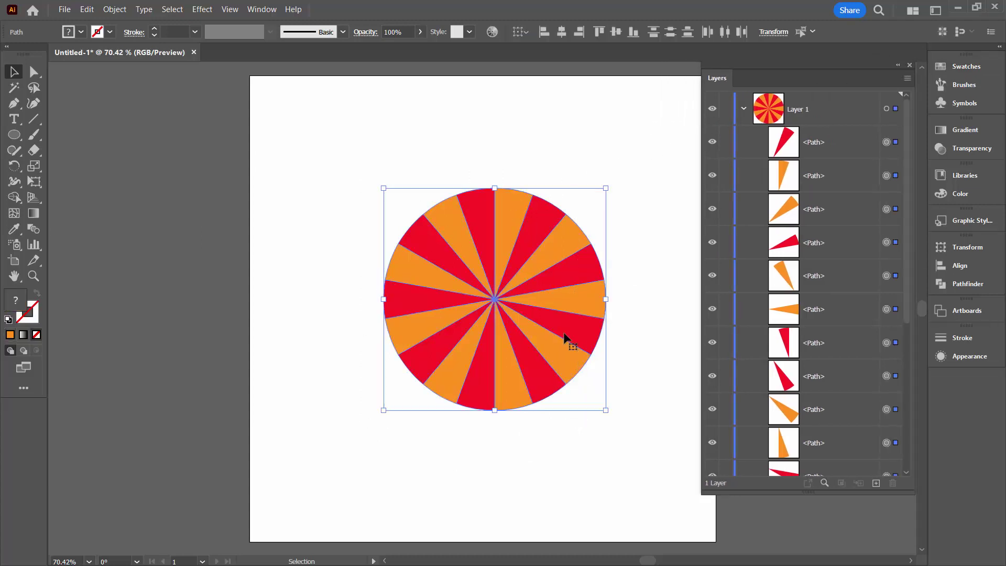
{"action": "left_click_drag", "start_coordinate": [502, 341], "coordinate": [179, 370]}
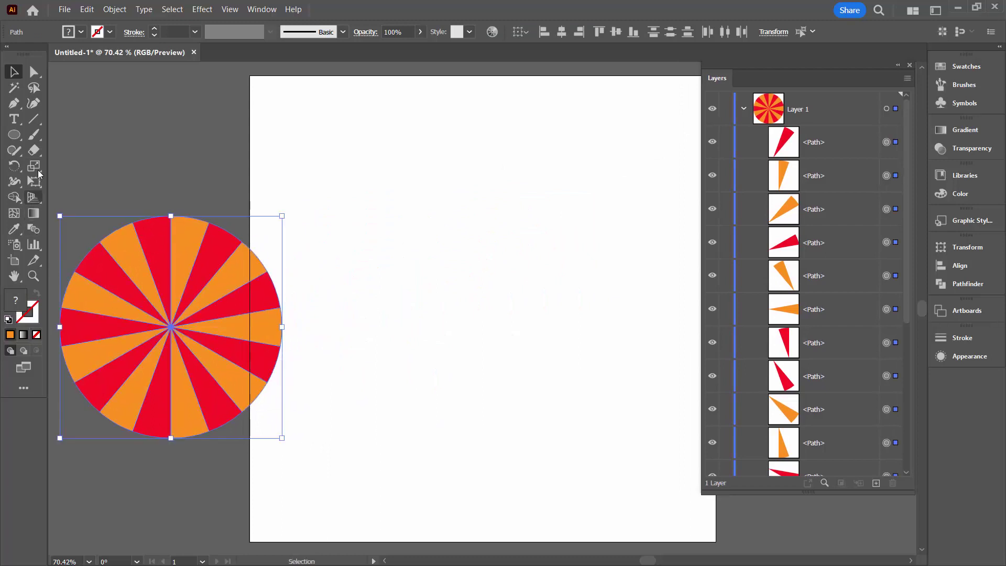
{"action": "left_click", "coordinate": [15, 135]}
{"action": "left_click_drag", "start_coordinate": [372, 151], "coordinate": [605, 384]}
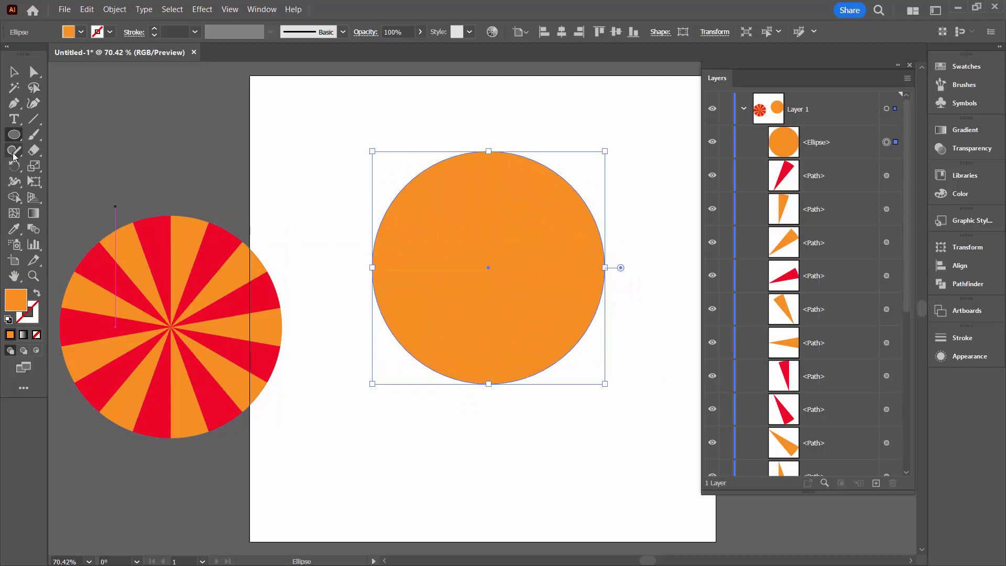
Draw three wavy Pencil lines across the orange circle and select all three in Layers.
{"action": "left_click_drag", "start_coordinate": [14, 150], "coordinate": [56, 160]}
{"action": "key", "text": "n"}
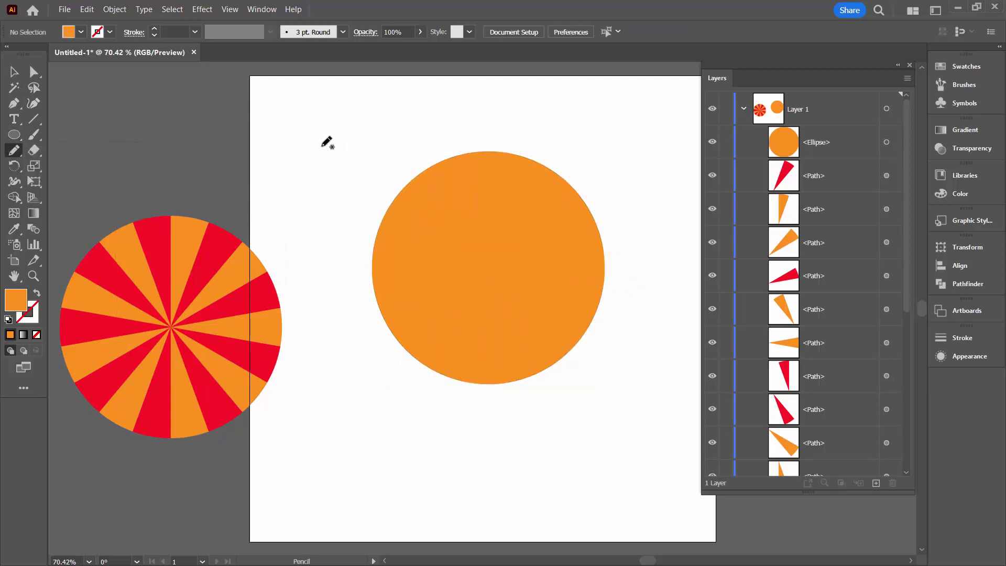
{"action": "mouse_move", "coordinate": [319, 151]}
{"action": "left_mouse_down"}
{"action": "mouse_move", "coordinate": [410, 176]}
{"action": "mouse_move", "coordinate": [443, 269]}
{"action": "mouse_move", "coordinate": [545, 267]}
{"action": "mouse_move", "coordinate": [616, 357]}
{"action": "mouse_move", "coordinate": [662, 378]}
{"action": "left_mouse_up"}
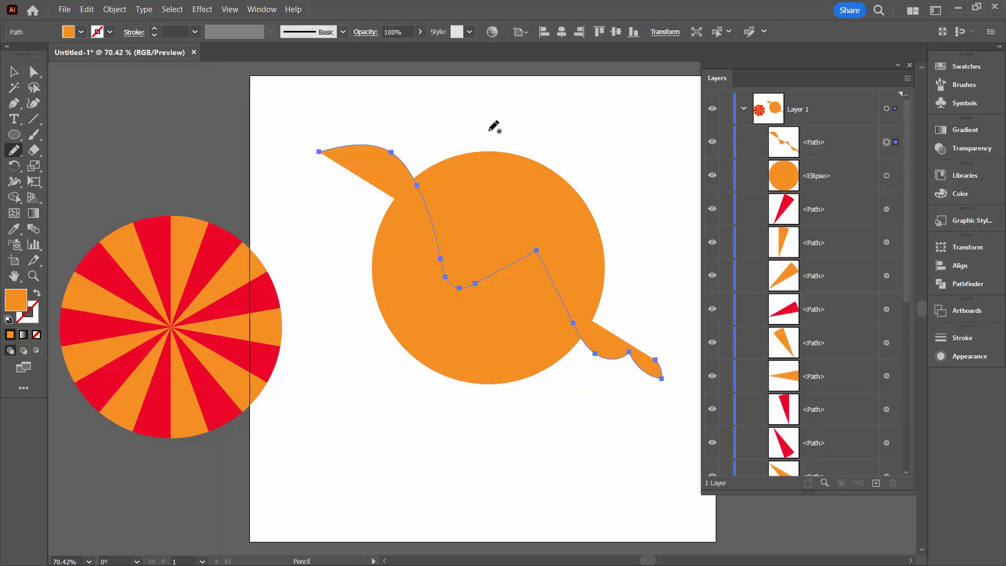
{"action": "mouse_move", "coordinate": [506, 146]}
{"action": "left_mouse_down"}
{"action": "mouse_move", "coordinate": [453, 336]}
{"action": "mouse_move", "coordinate": [438, 465]}
{"action": "left_mouse_up"}
{"action": "mouse_move", "coordinate": [313, 277]}
{"action": "left_mouse_down"}
{"action": "mouse_move", "coordinate": [563, 250]}
{"action": "mouse_move", "coordinate": [670, 206]}
{"action": "left_mouse_up"}
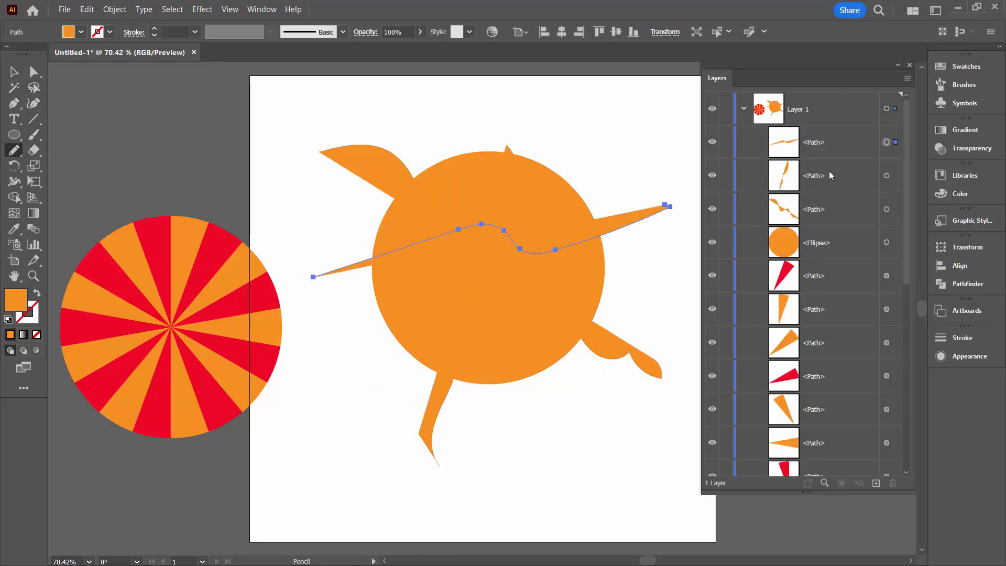
{"action": "left_click", "coordinate": [842, 144]}
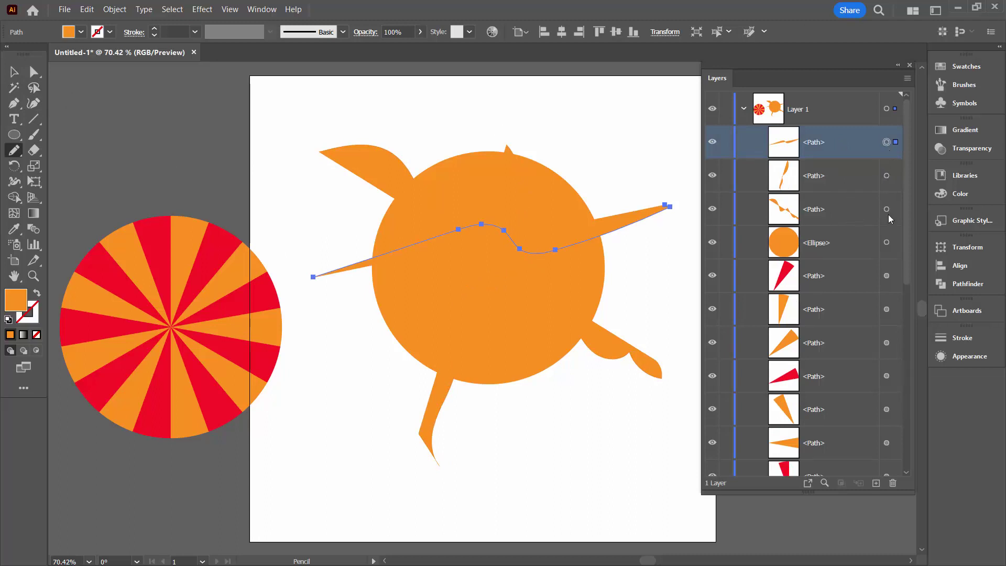
{"action": "left_click", "coordinate": [887, 177], "text": "shift"}
{"action": "left_click", "coordinate": [887, 210], "text": "shift"}
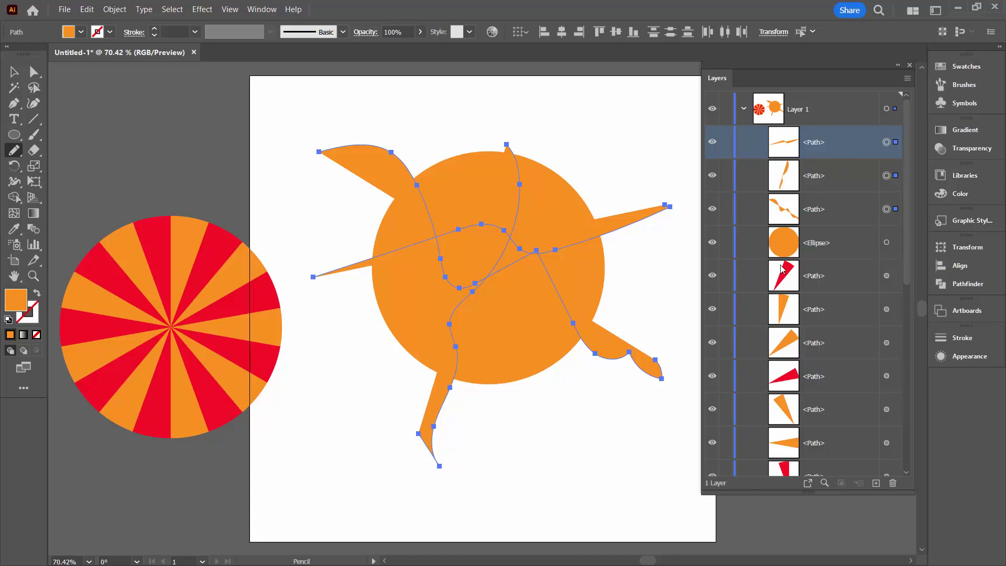
Give the three pencil paths a red stroke and no fill.
{"action": "left_click", "coordinate": [37, 293]}
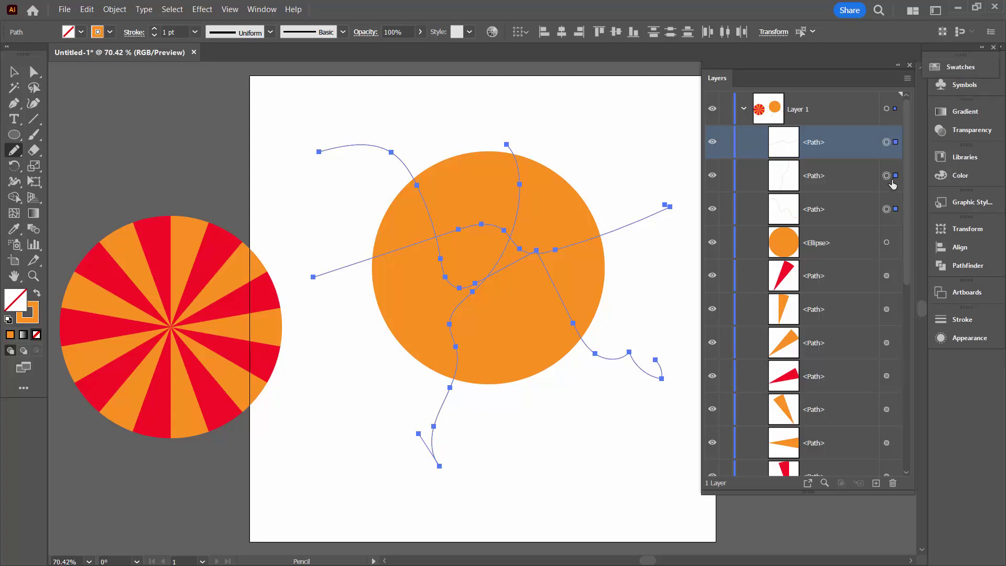
{"action": "left_click", "coordinate": [963, 67]}
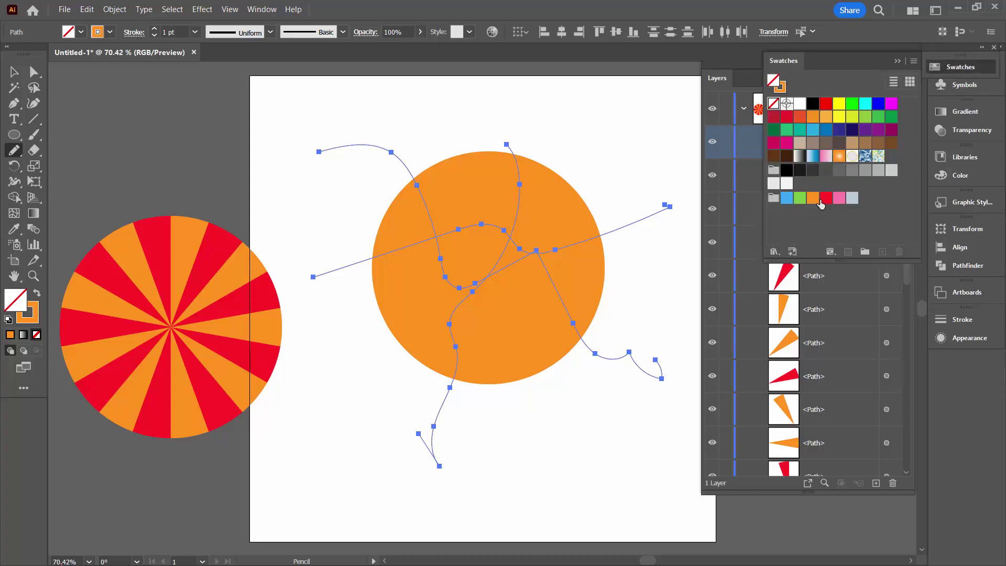
{"action": "left_click", "coordinate": [827, 197]}
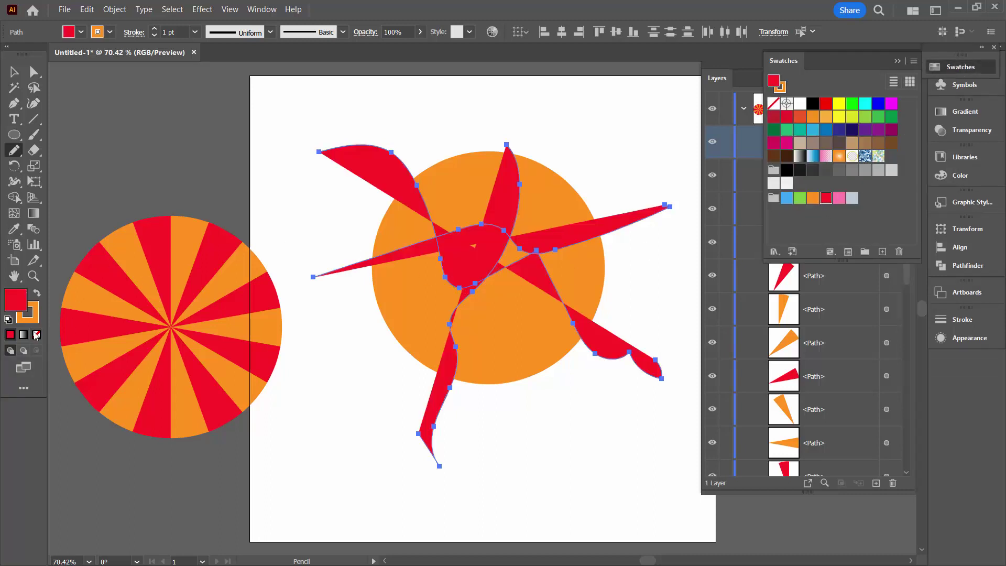
{"action": "left_click", "coordinate": [37, 292]}
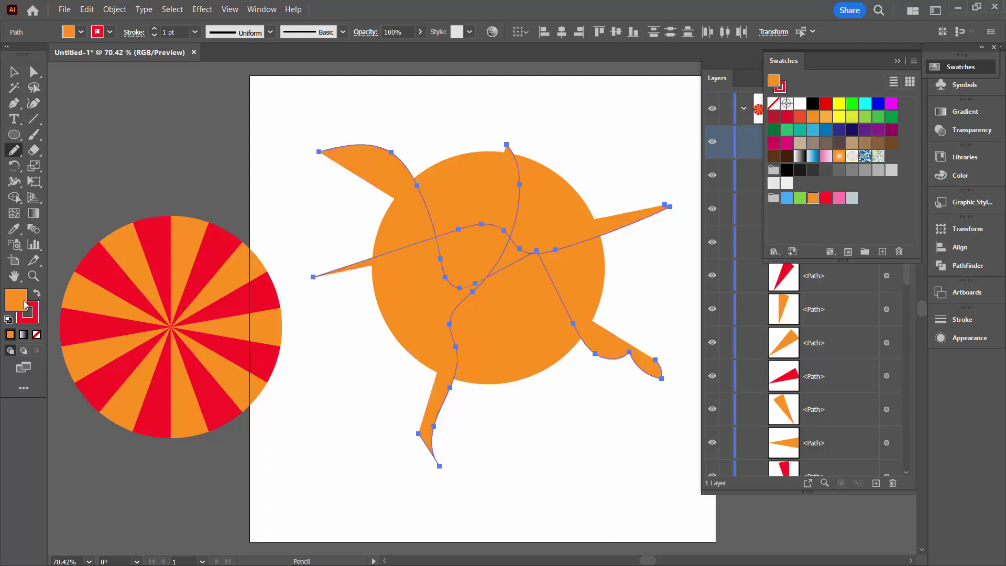
{"action": "left_click", "coordinate": [36, 335]}
{"action": "left_click", "coordinate": [29, 315]}
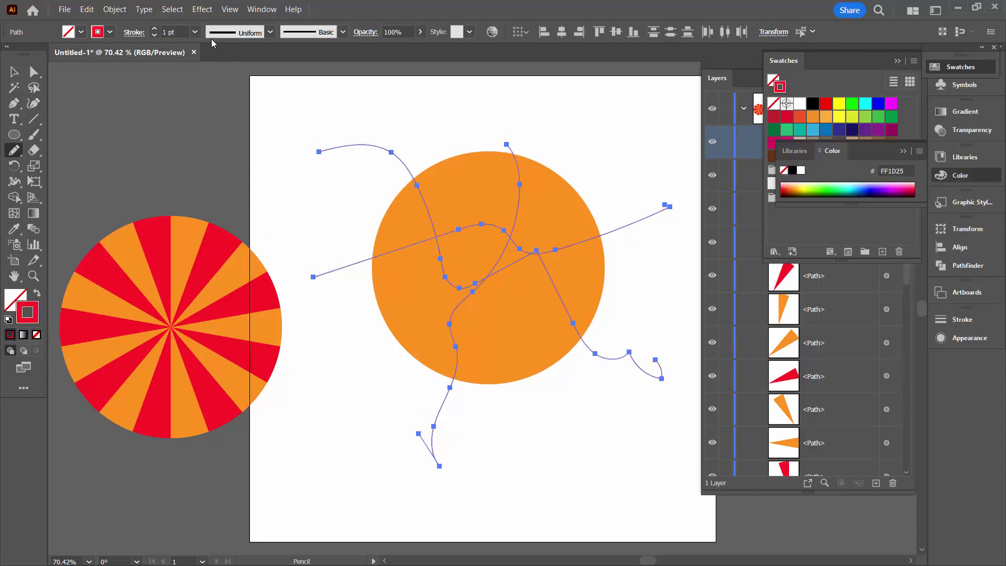
{"action": "key", "text": "v"}
{"action": "left_click", "coordinate": [331, 122]}
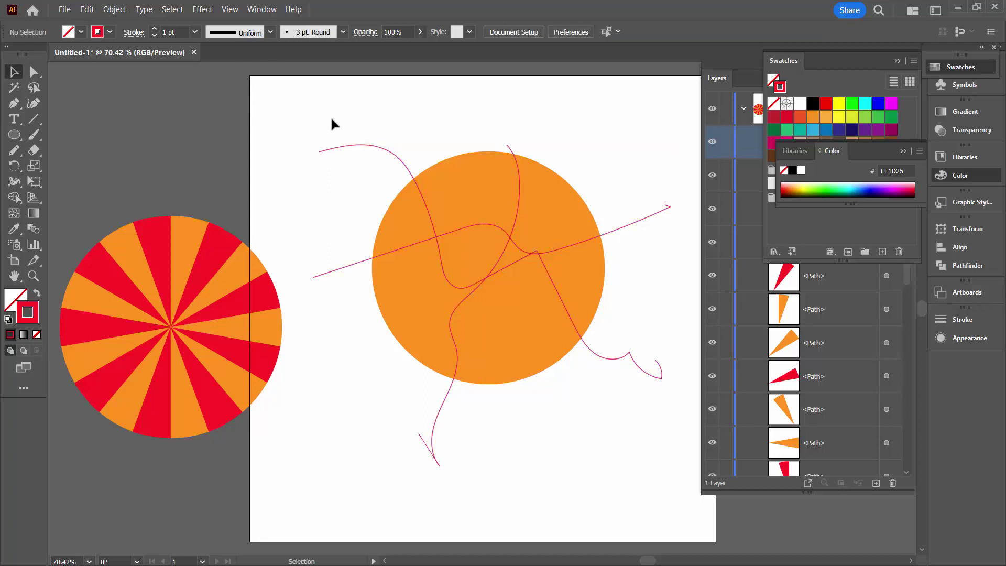
Divide the orange circle along the pencil lines using Pathfinder Divide.
{"action": "mouse_move", "coordinate": [360, 108]}
{"action": "left_mouse_down"}
{"action": "mouse_move", "coordinate": [532, 285]}
{"action": "mouse_move", "coordinate": [625, 401]}
{"action": "left_mouse_up"}
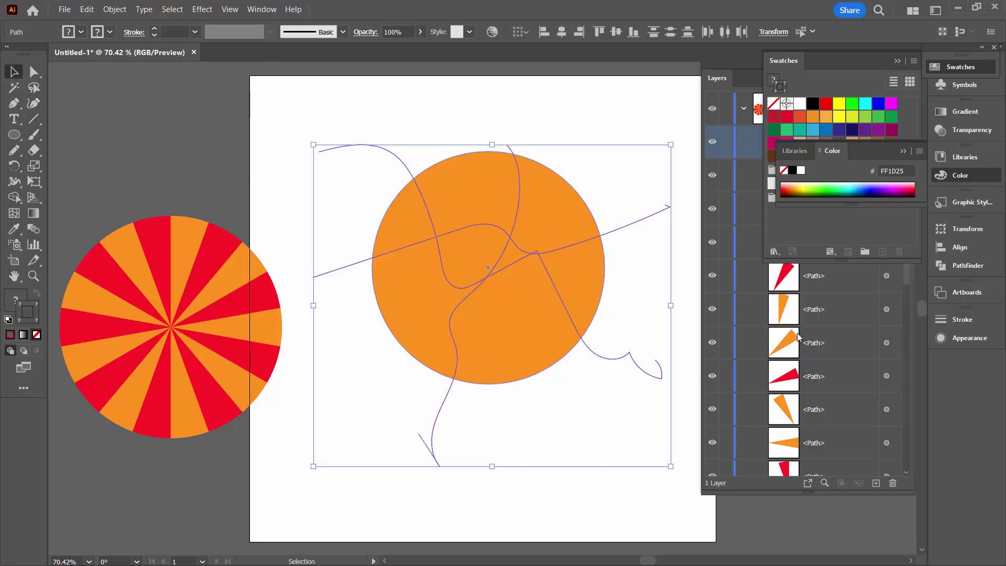
{"action": "left_click", "coordinate": [953, 266]}
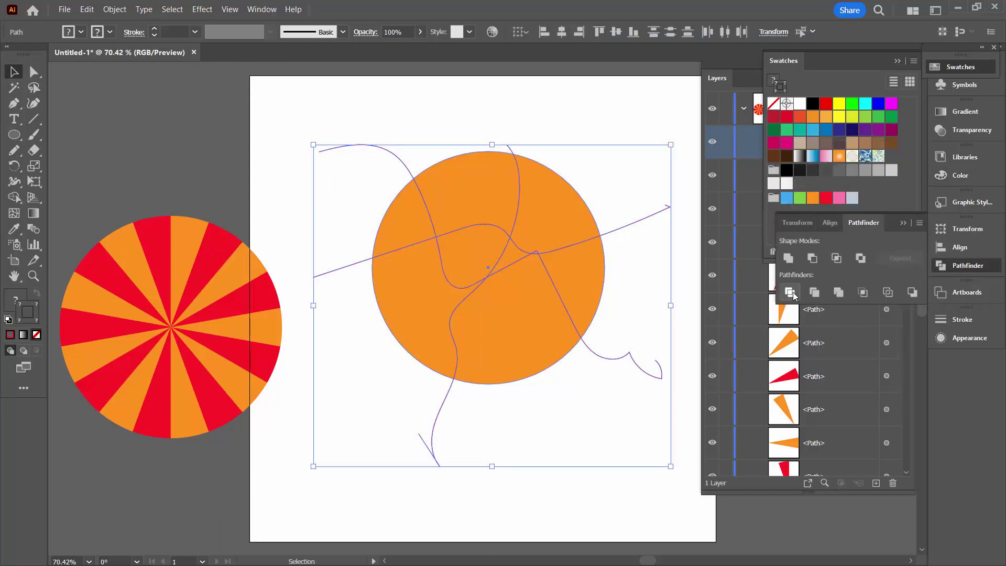
{"action": "left_click", "coordinate": [790, 292]}
{"action": "left_click", "coordinate": [664, 322]}
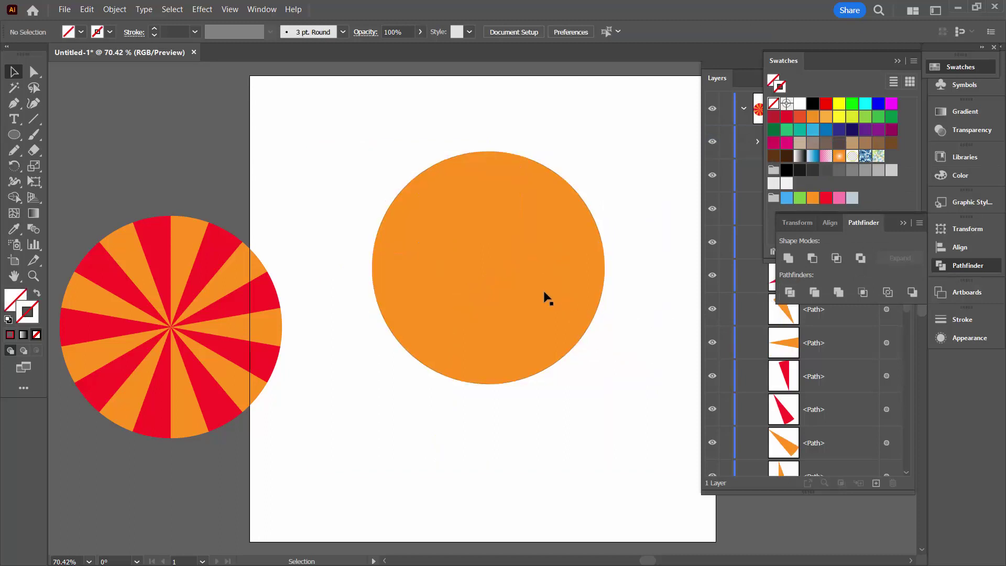
Ungroup the divided circle pieces and select the stray leftover line below the circle.
{"action": "left_click", "coordinate": [499, 184]}
{"action": "left_click", "coordinate": [114, 9]}
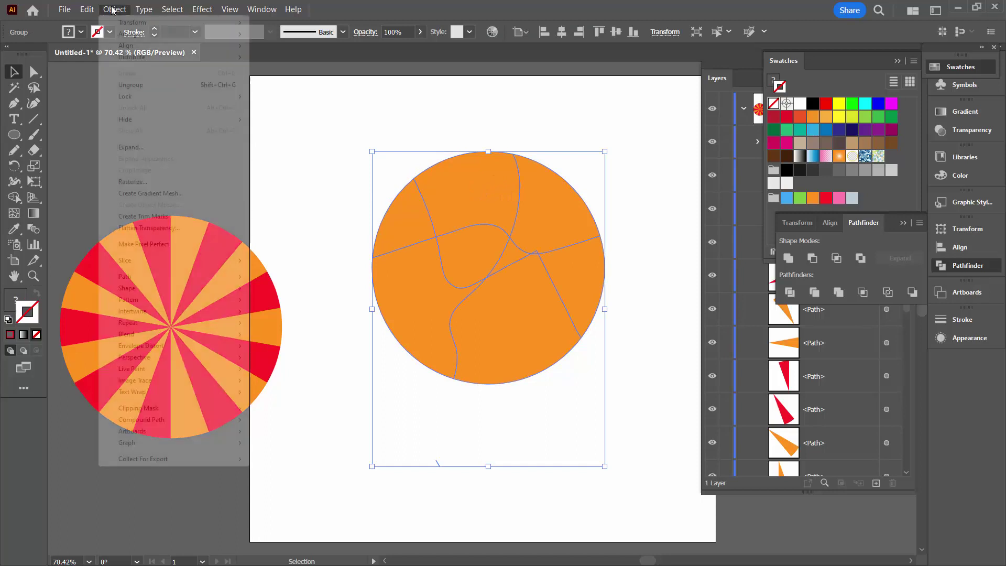
{"action": "left_click", "coordinate": [131, 85]}
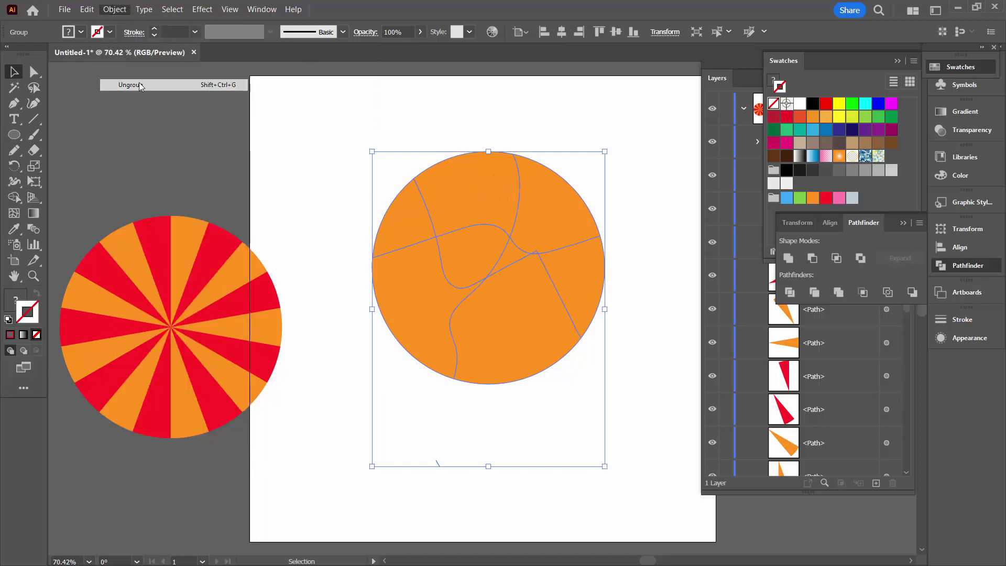
{"action": "left_click", "coordinate": [300, 129]}
{"action": "left_click_drag", "start_coordinate": [409, 444], "coordinate": [511, 522]}
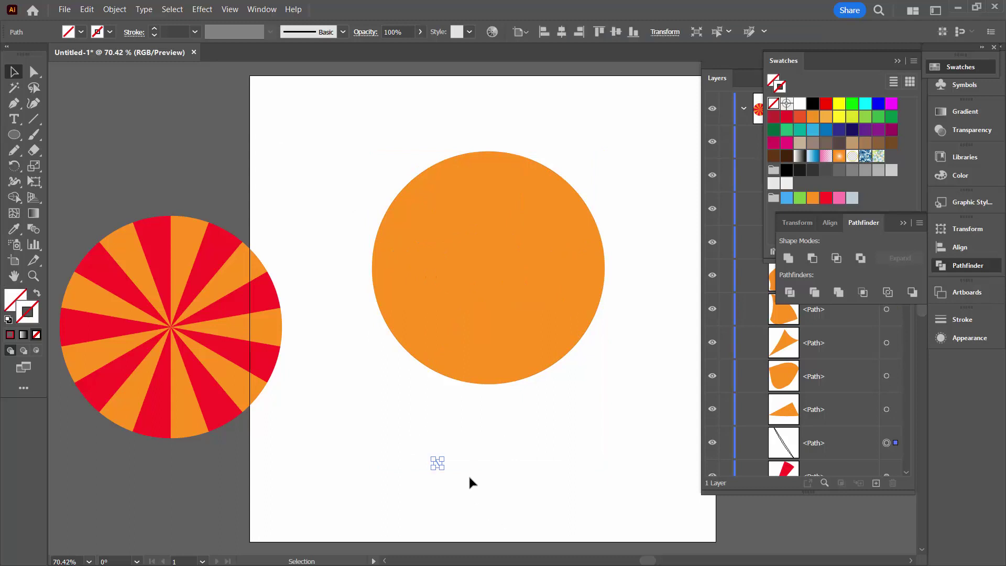
Delete the stray line and drag the top, upper-right, right and bottom pieces outward.
{"action": "key", "text": "Delete"}
{"action": "left_click", "coordinate": [463, 180]}
{"action": "left_click_drag", "start_coordinate": [463, 180], "coordinate": [391, 115]}
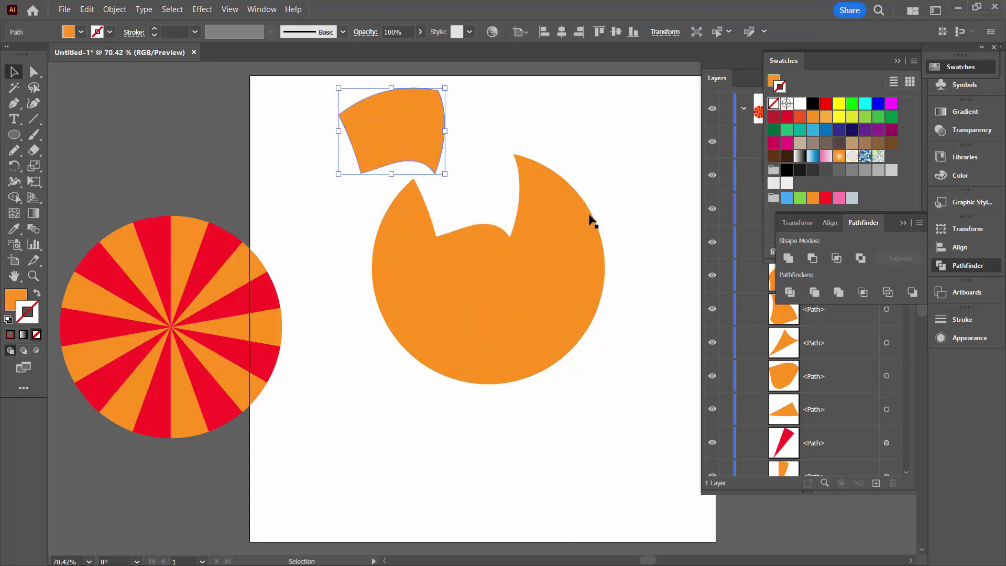
{"action": "left_click_drag", "start_coordinate": [586, 217], "coordinate": [628, 199]}
{"action": "left_click_drag", "start_coordinate": [584, 299], "coordinate": [592, 344]}
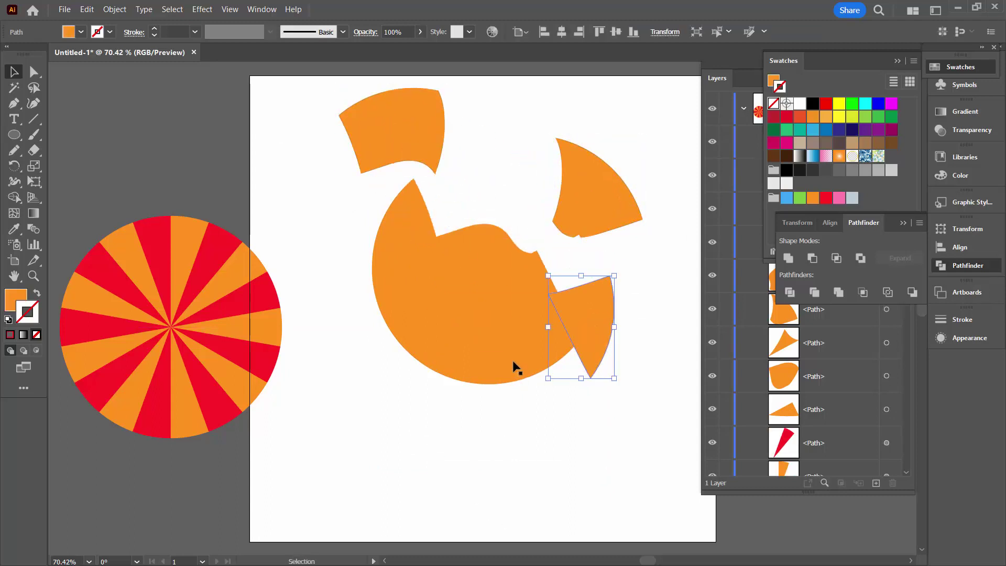
{"action": "left_click_drag", "start_coordinate": [516, 358], "coordinate": [482, 445]}
Drag the large left, upper spike, middle and small spike pieces apart, then deselect.
{"action": "left_click_drag", "start_coordinate": [402, 330], "coordinate": [328, 321]}
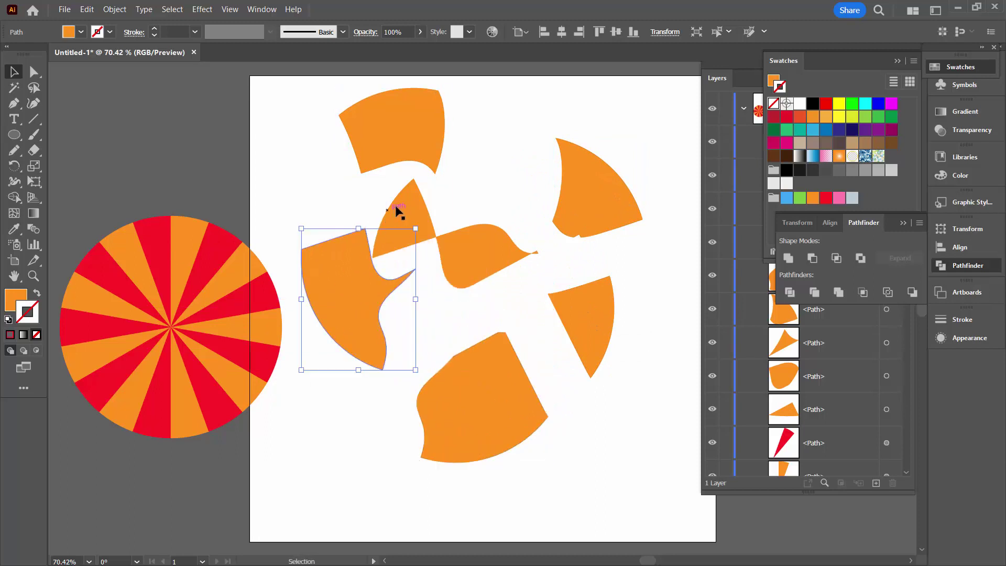
{"action": "left_click_drag", "start_coordinate": [373, 212], "coordinate": [263, 179]}
{"action": "left_click_drag", "start_coordinate": [472, 236], "coordinate": [498, 150]}
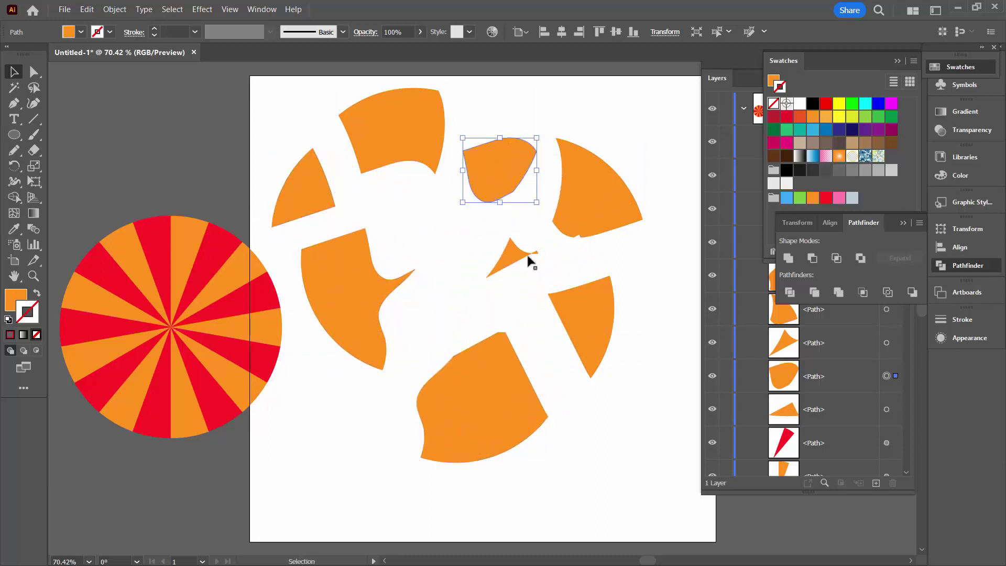
{"action": "left_click_drag", "start_coordinate": [509, 262], "coordinate": [459, 275]}
{"action": "left_click", "coordinate": [547, 265]}
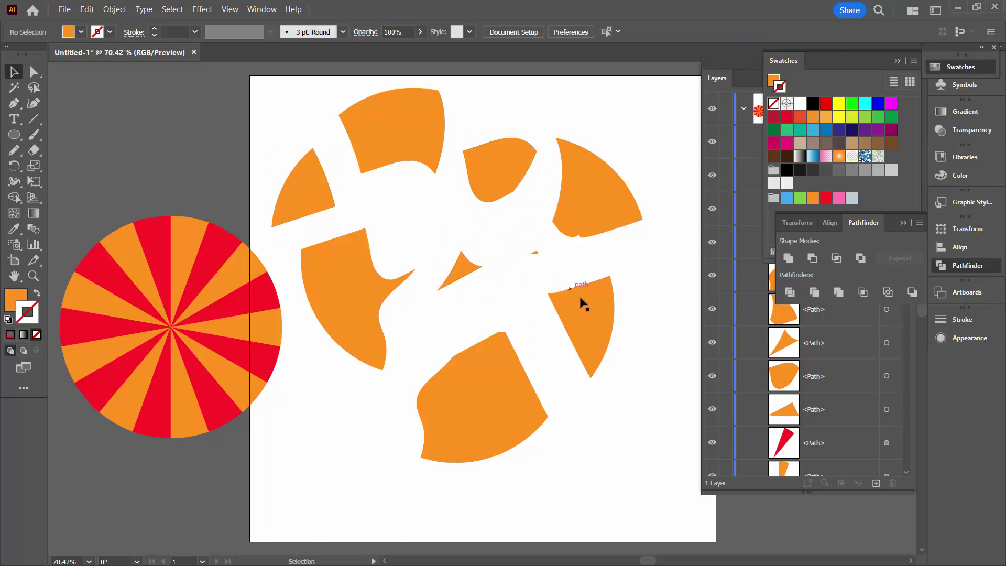